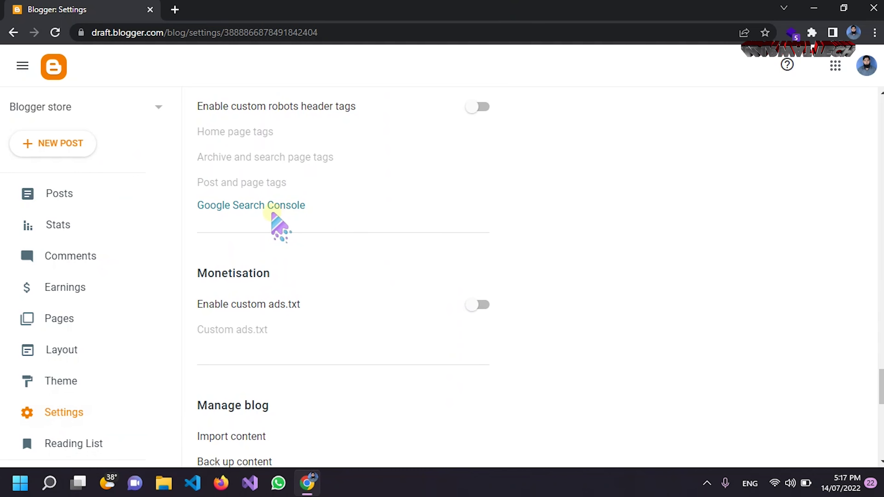
Step: Open Google Search Console from the Blogger settings and look through the overview of the current property
click(279, 203)
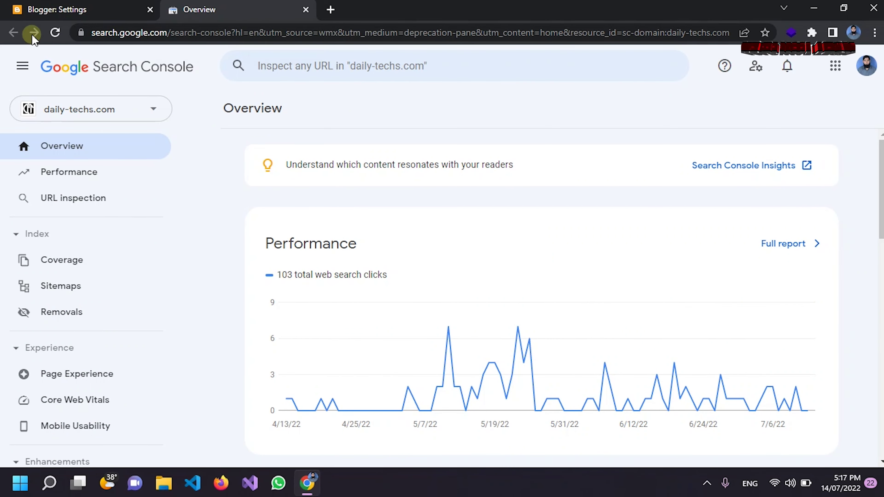
click(91, 10)
key(ctrl+Tab)
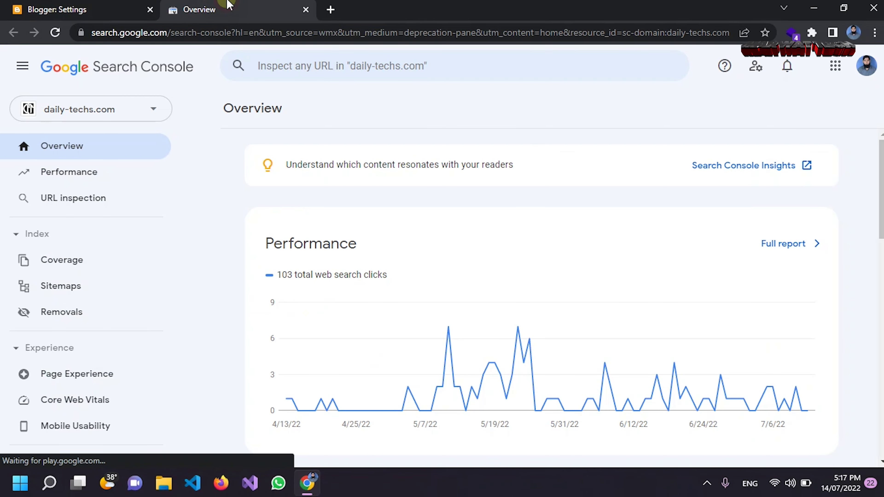
scroll(554, 275, down, 10)
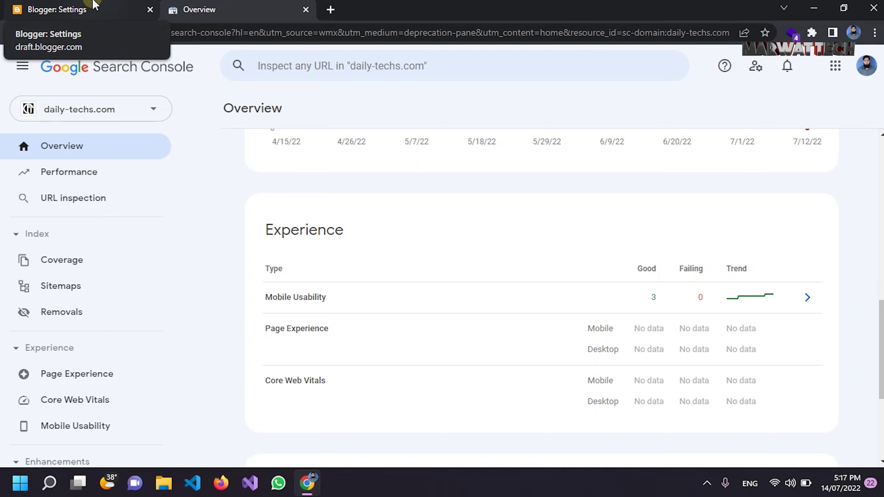
click(94, 3)
scroll(113, 205, down, 3)
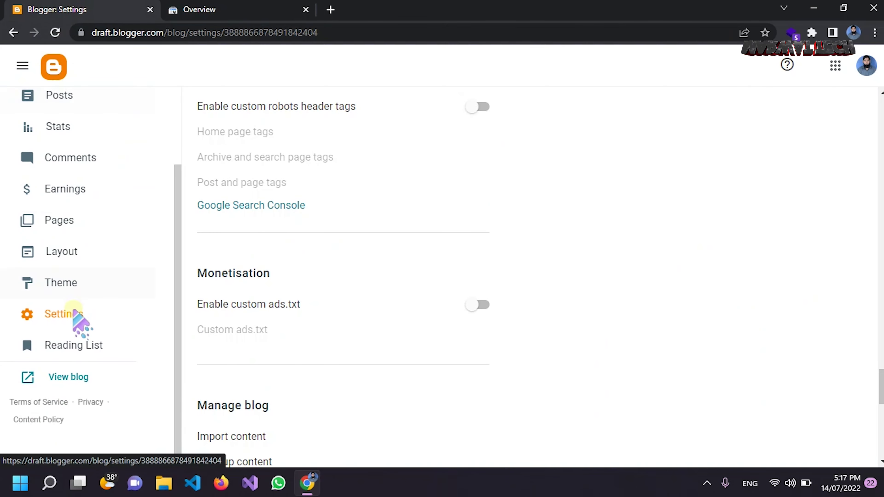
click(65, 378)
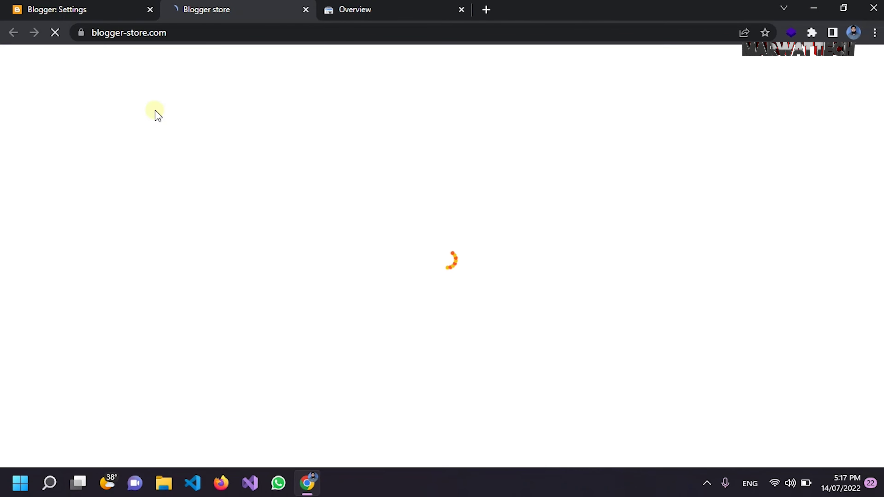
click(195, 33)
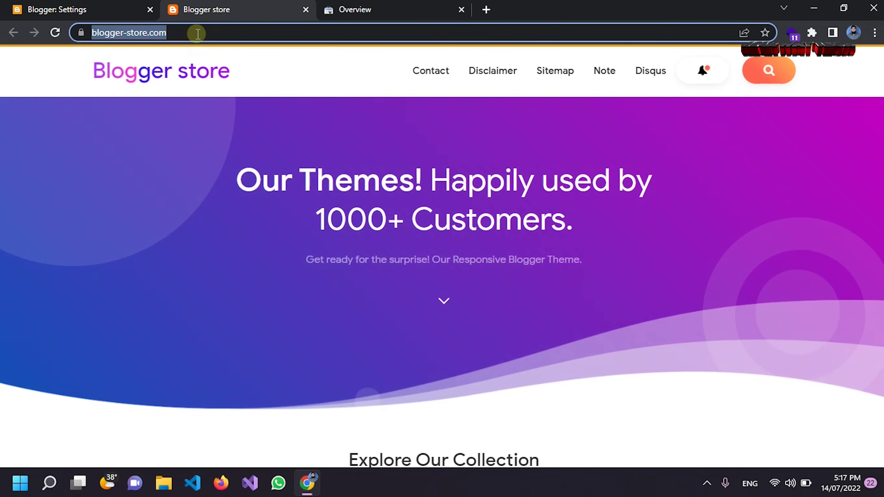
drag(219, 32, 143, 30)
key(ctrl+c)
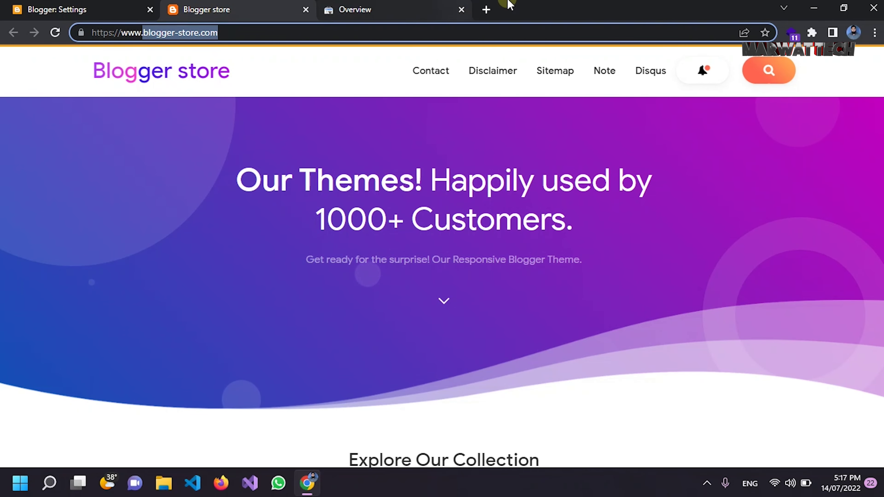
Step: Run a Google search for HI in a new tab, replace the query with the copied domain blogger-store.com, and look through the results
click(492, 9)
text(HI)
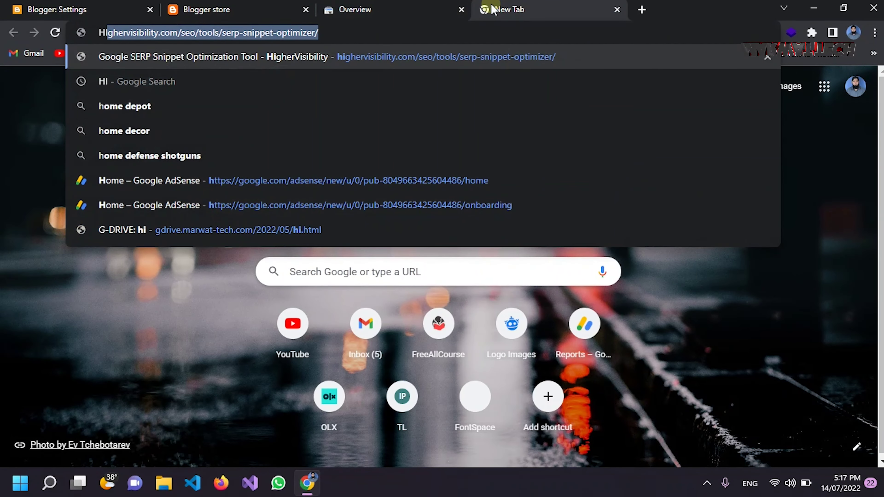
key(Return)
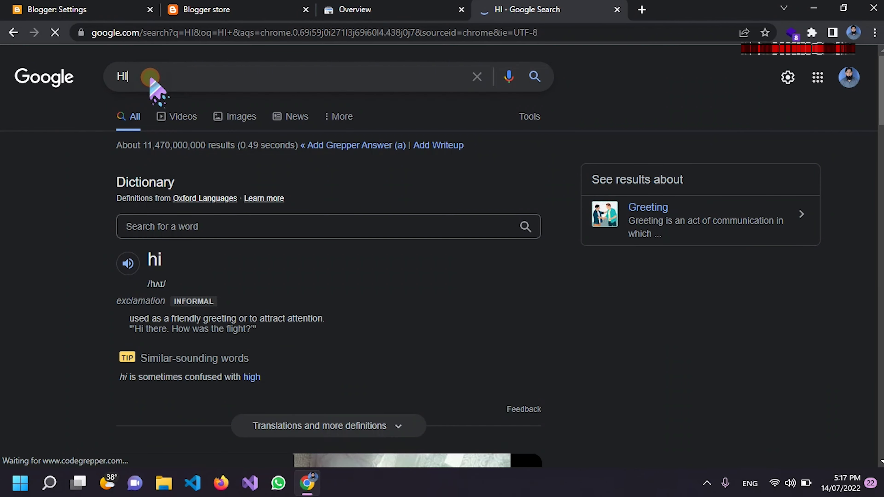
click(150, 78)
key(ctrl+a)
key(ctrl+v)
key(Return)
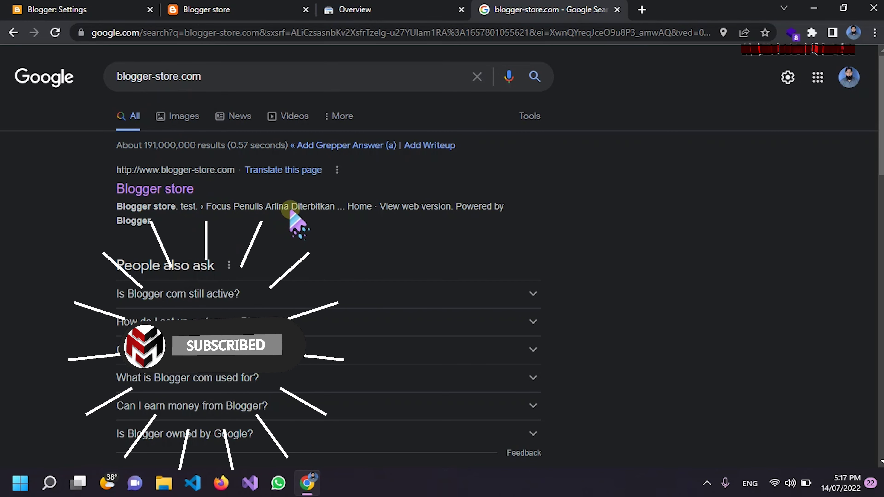
scroll(231, 221, down, 5)
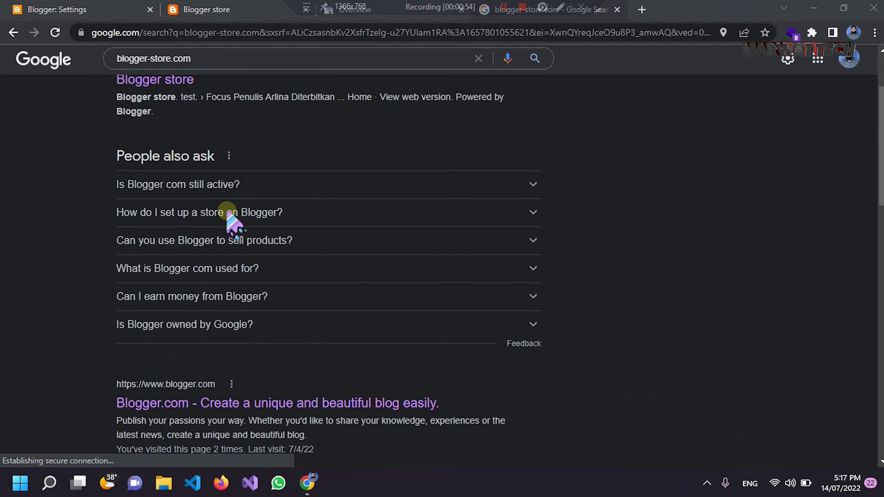
Step: Return to Search Console, look through the existing properties and start adding a new property
click(398, 7)
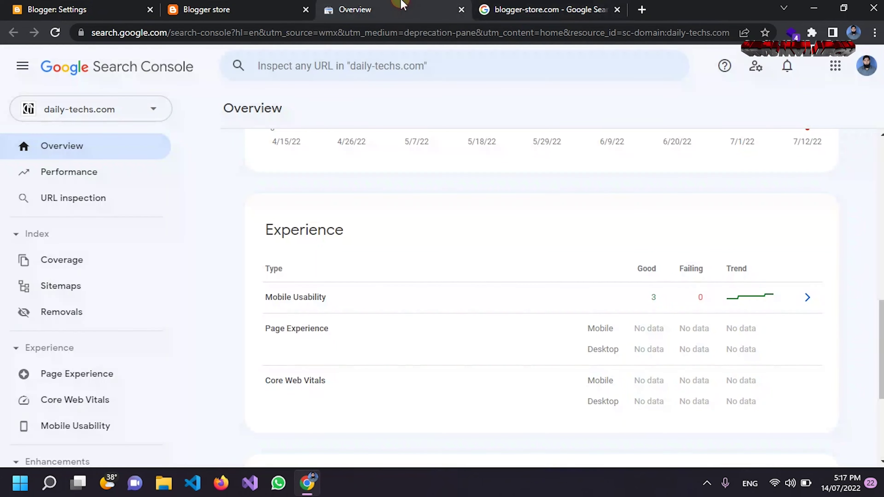
click(129, 104)
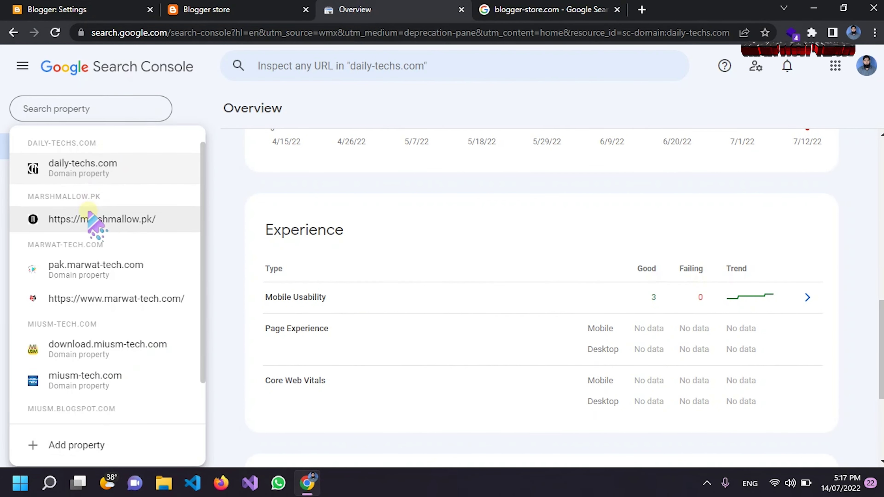
scroll(88, 216, down, 1)
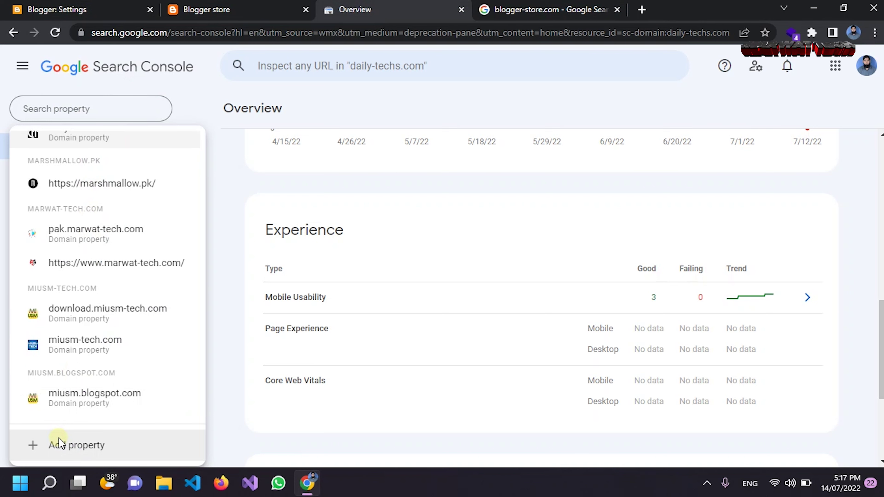
click(60, 443)
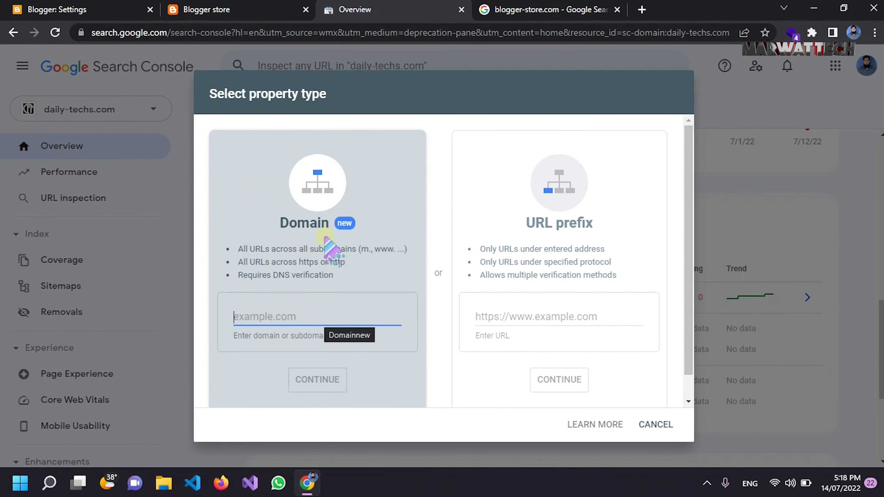
click(535, 317)
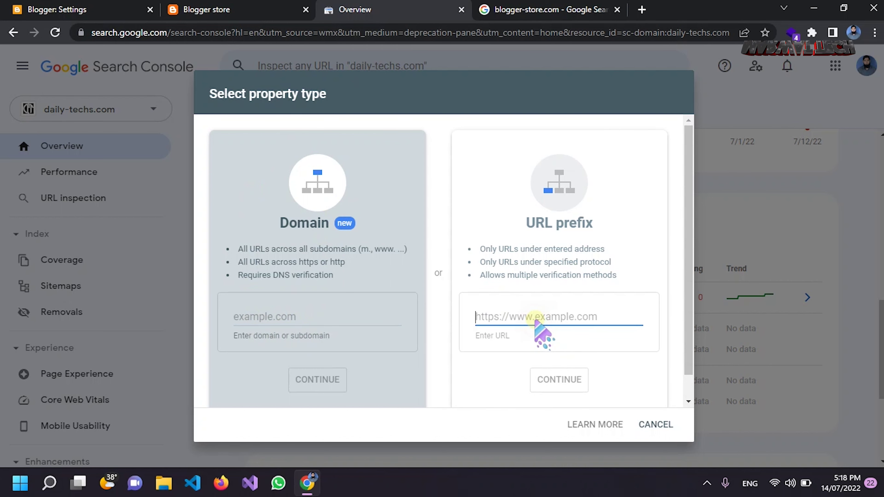
key(ctrl+v)
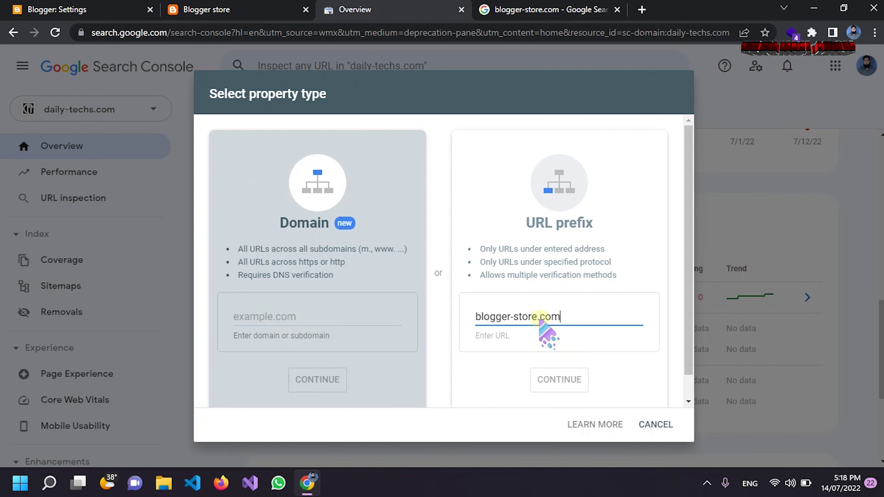
drag(567, 318, 215, 308)
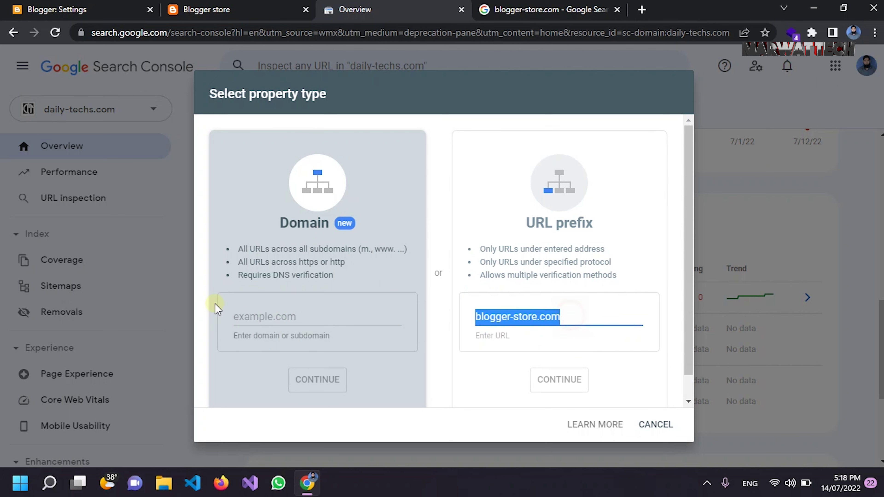
key(ctrl+x)
Step: Add blogger-store.com as a Domain property and go to the new property
key(ctrl+v)
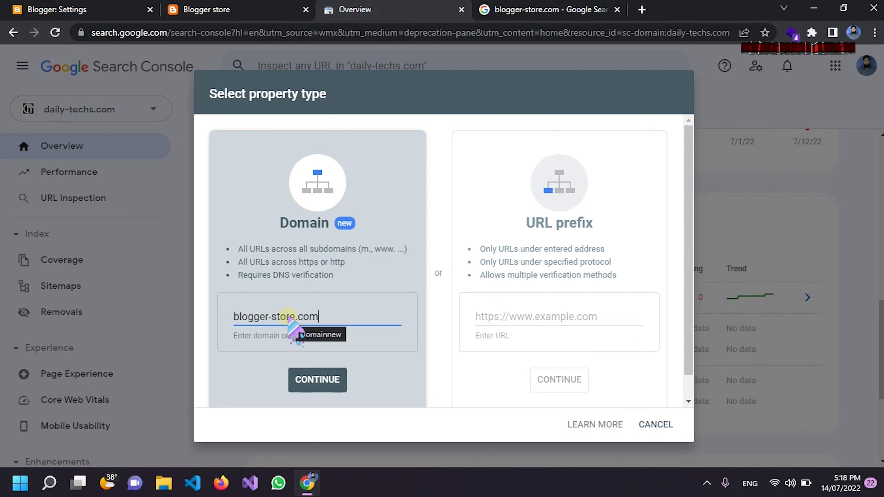
click(314, 388)
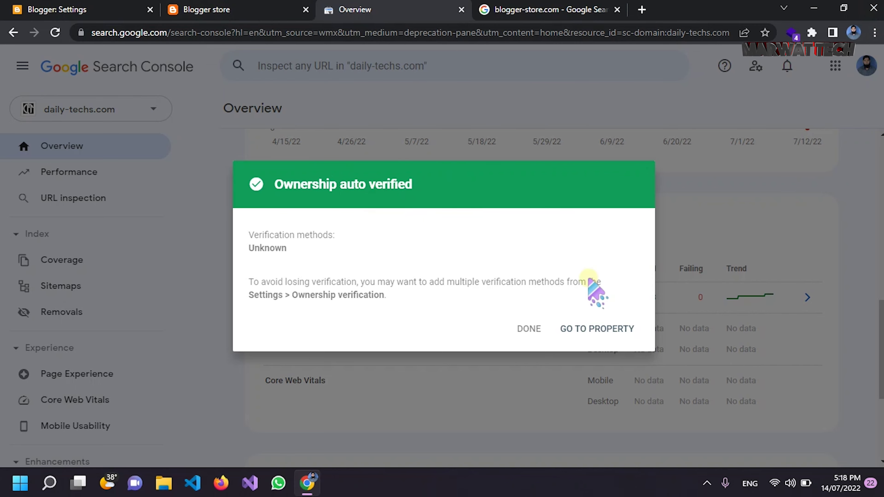
click(586, 328)
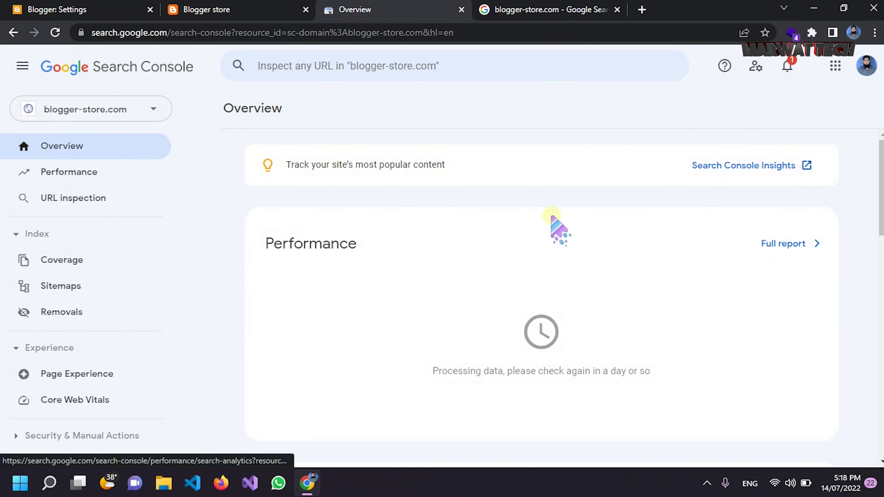
Step: Examine the Performance, Coverage, Experience and Enhancements sections on the blogger-store.com overview
scroll(553, 223, down, 4)
scroll(553, 223, down, 2)
scroll(554, 223, up, 5)
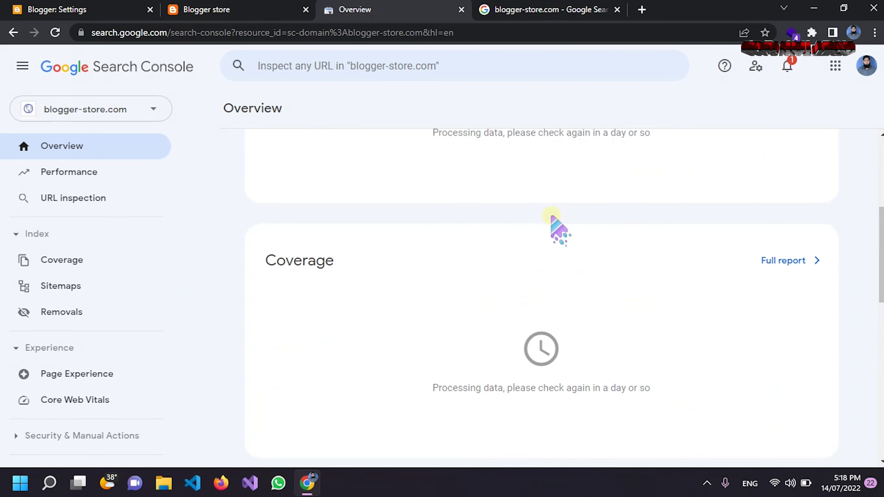
scroll(553, 222, up, 2)
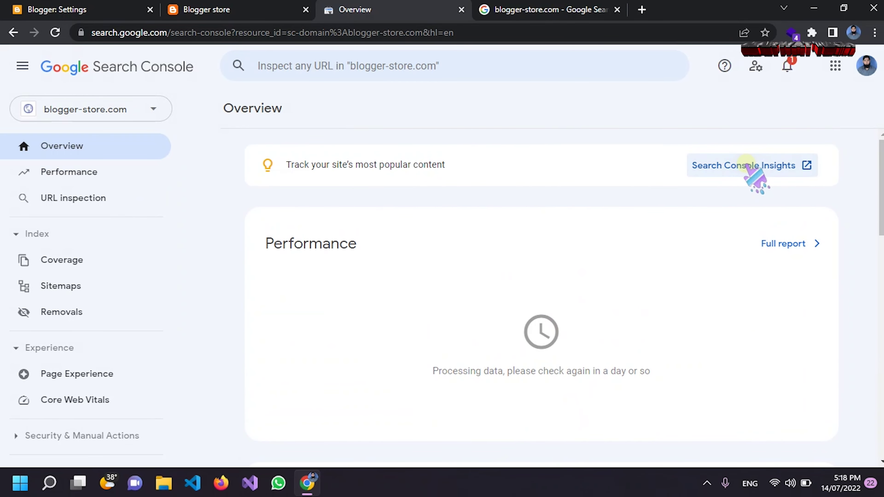
scroll(358, 260, down, 8)
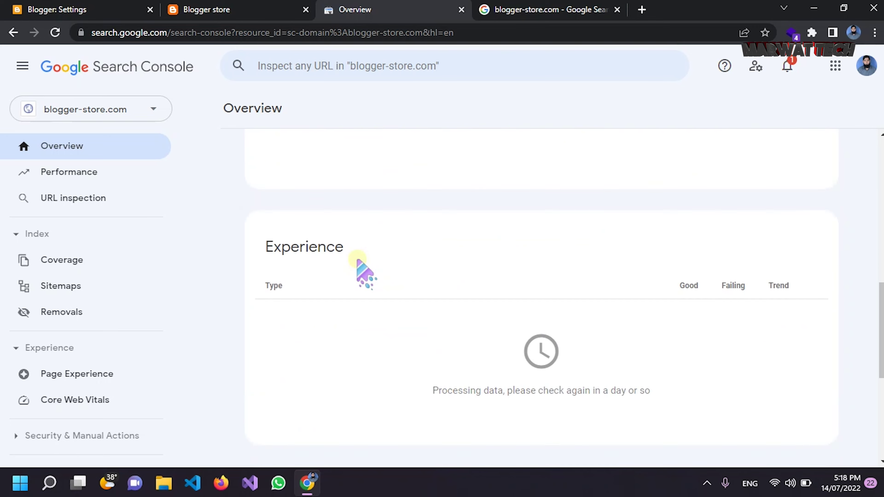
scroll(358, 260, down, 5)
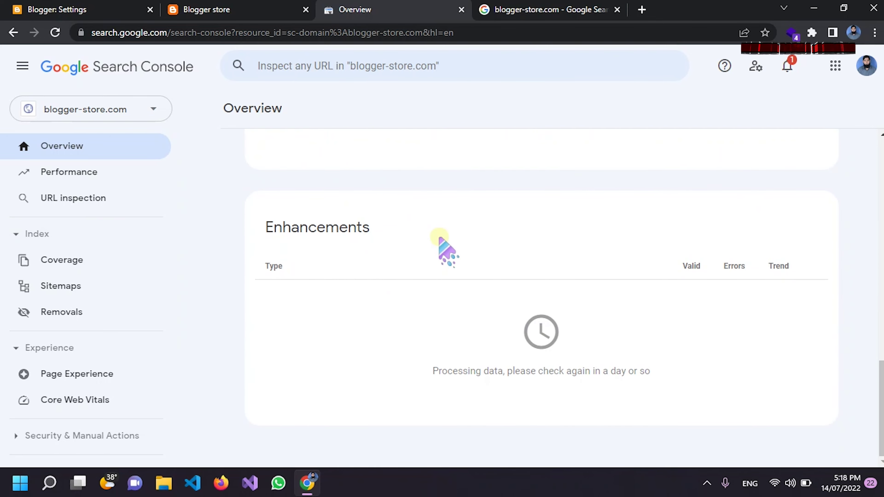
Step: Open the property's ownership verification settings and expand the Domain name provider verification method
scroll(112, 370, down, 5)
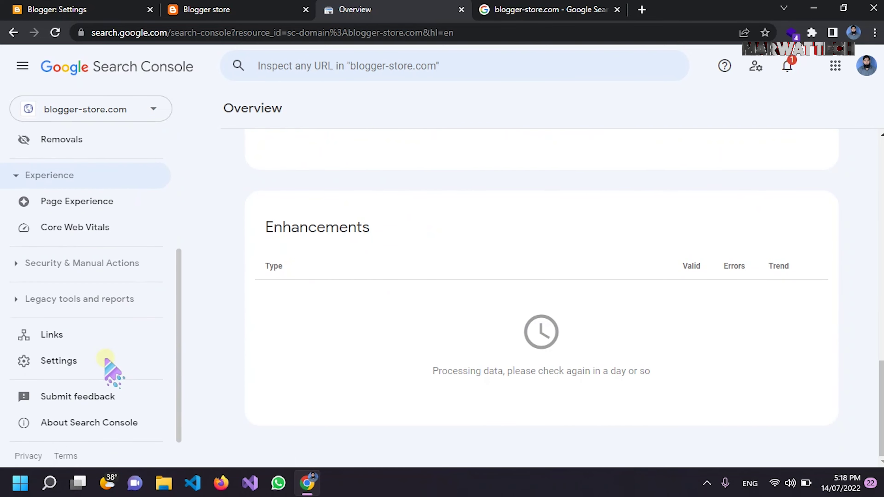
click(70, 356)
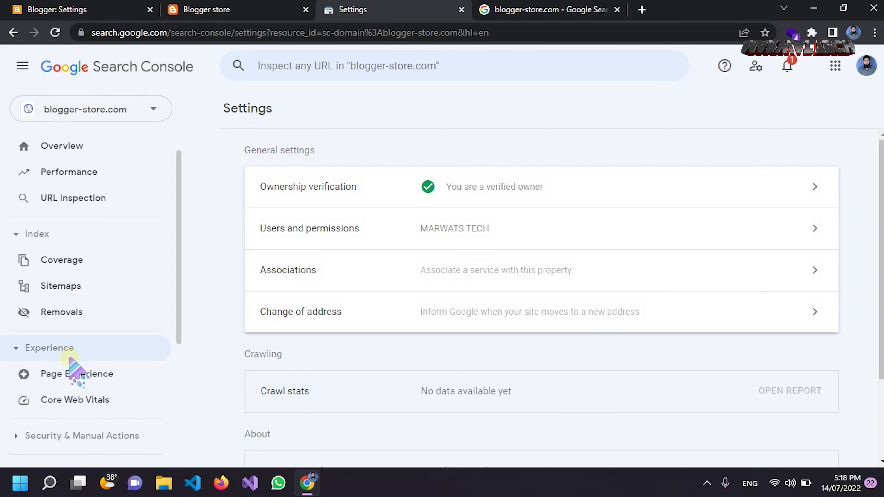
click(622, 187)
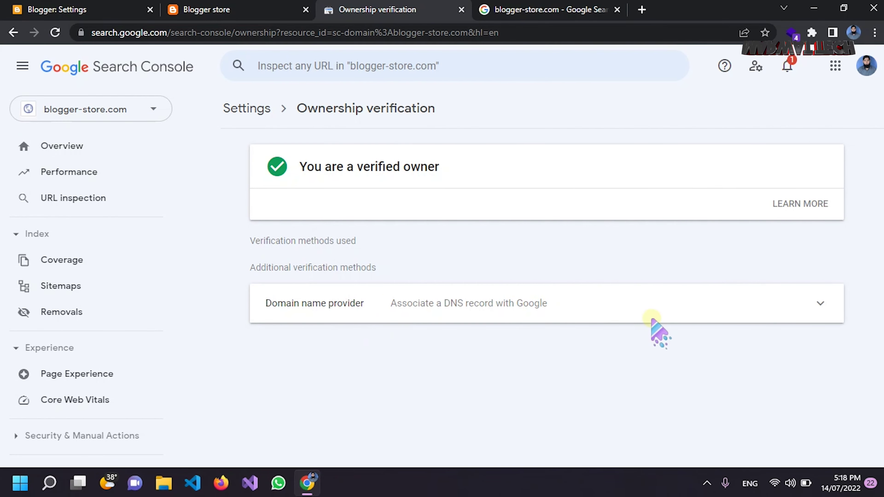
click(819, 303)
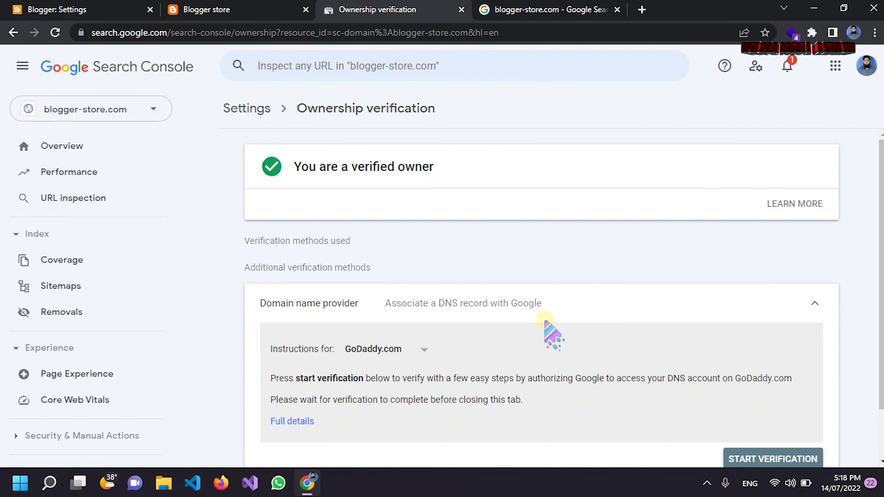
scroll(552, 335, down, 2)
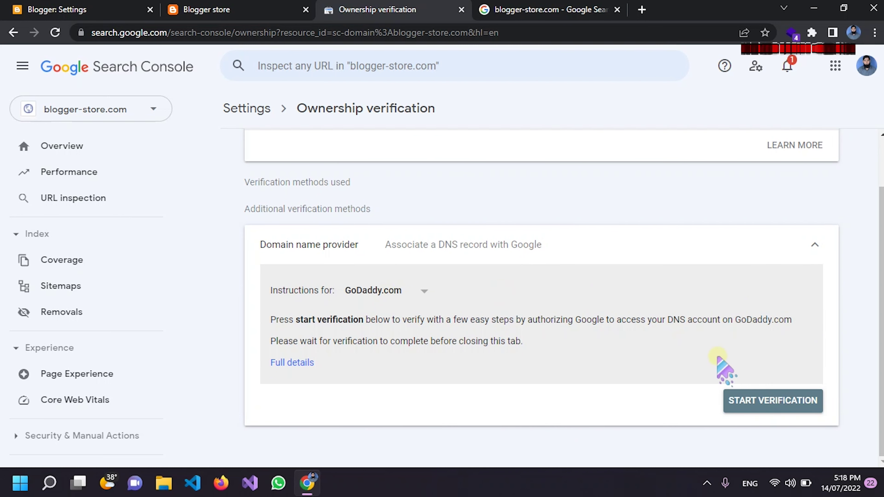
Step: Start the GoDaddy.com verification, signing in with the Google account, and authorize Google's access for blogger-store.com
click(734, 400)
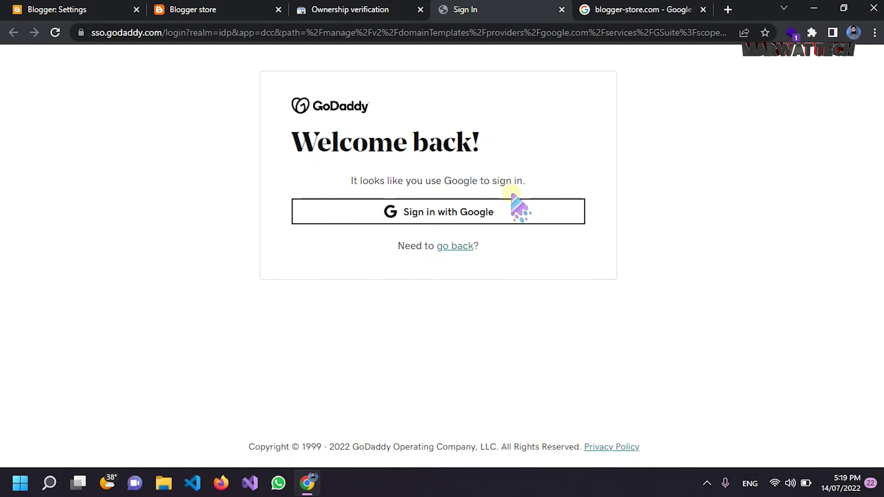
click(416, 205)
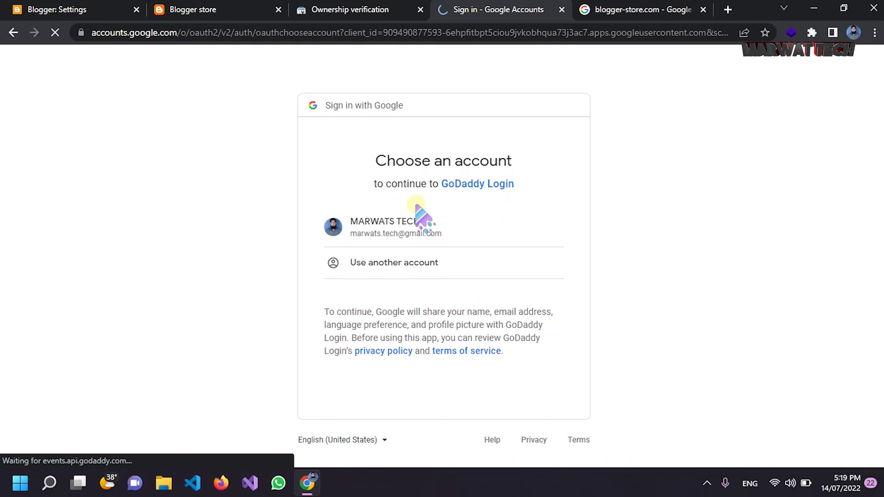
click(395, 225)
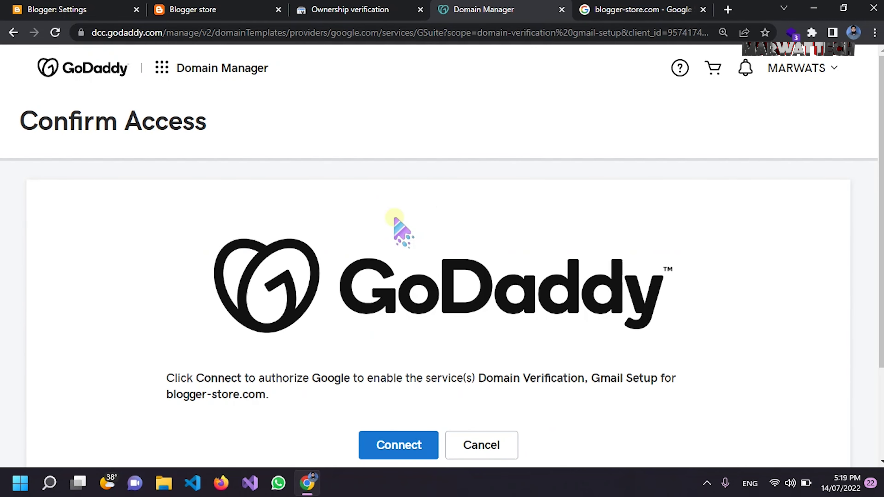
scroll(386, 273, down, 3)
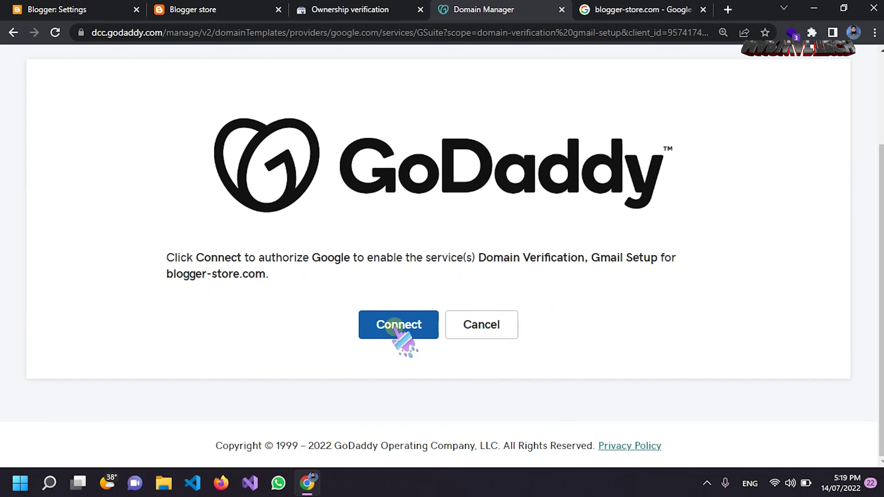
click(395, 327)
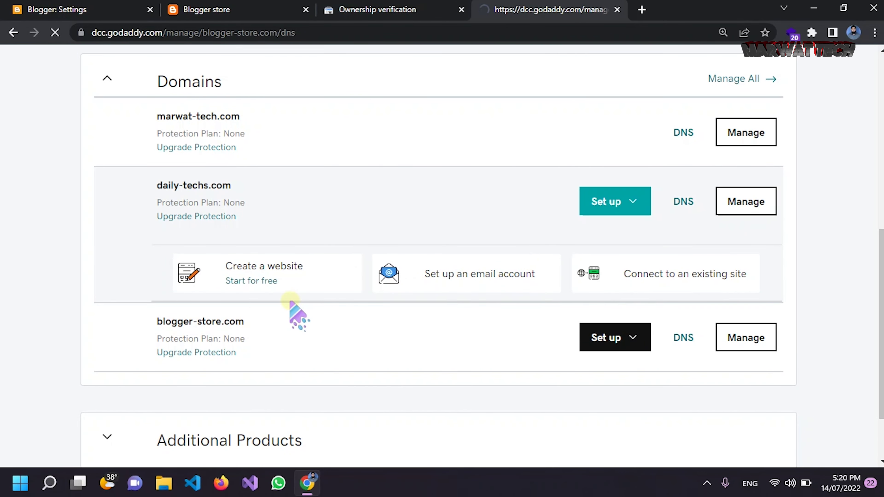
Step: Review the DNS records of blogger-store.com in GoDaddy, down to the google-site-verification TXT record
scroll(296, 313, down, 10)
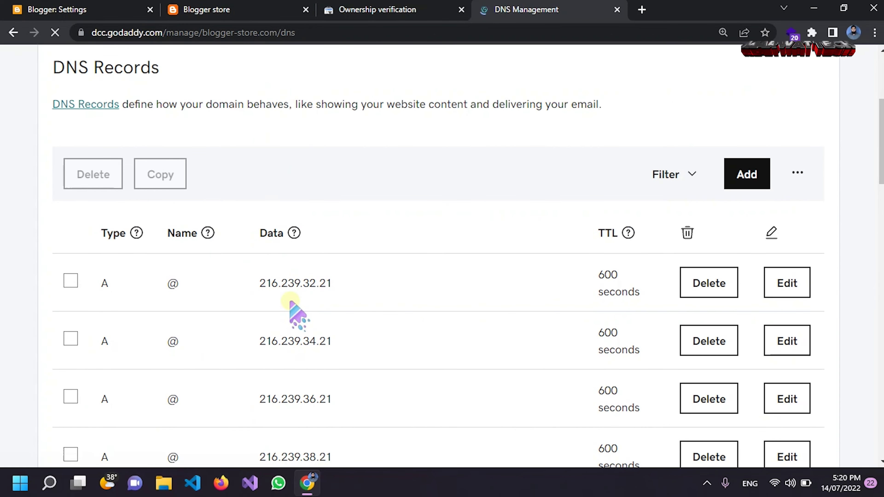
scroll(290, 306, down, 5)
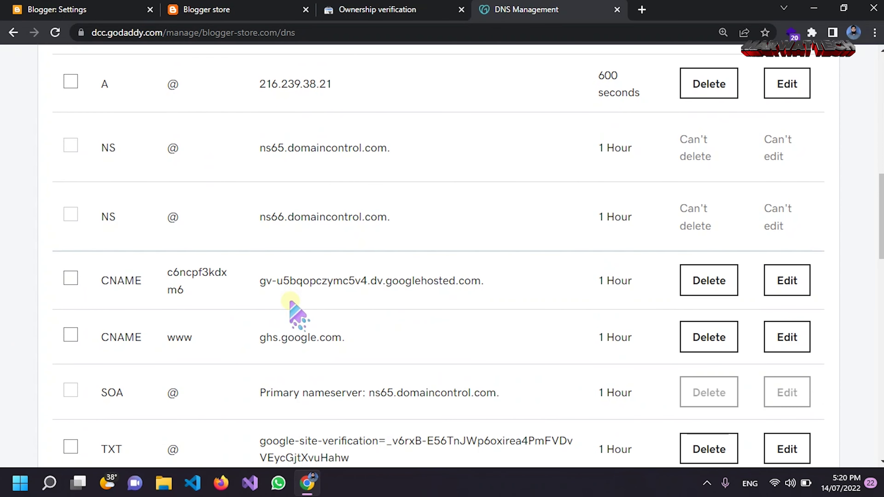
scroll(233, 306, down, 5)
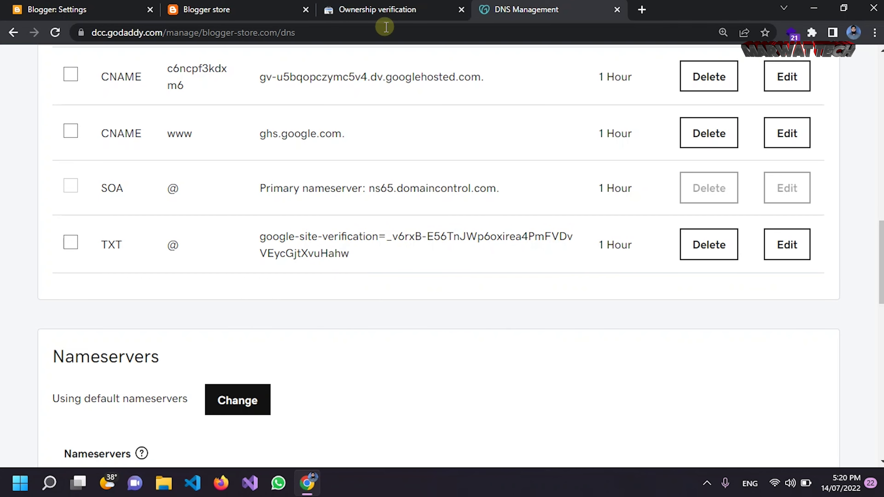
Step: Return to Search Console, verify ownership of blogger-store.com, and check the messages
click(367, 4)
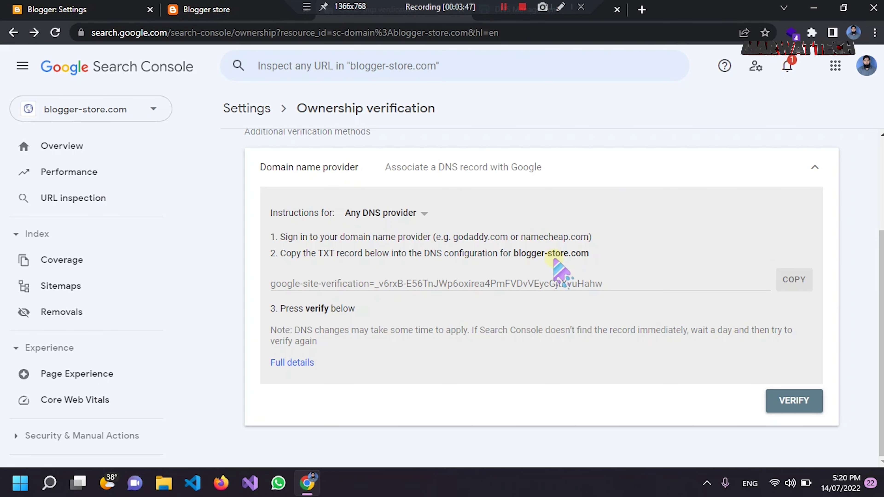
click(796, 404)
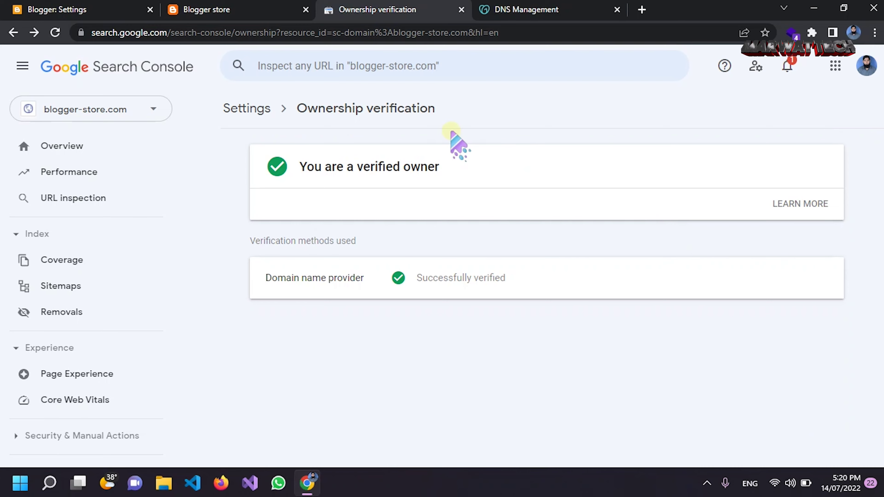
click(789, 67)
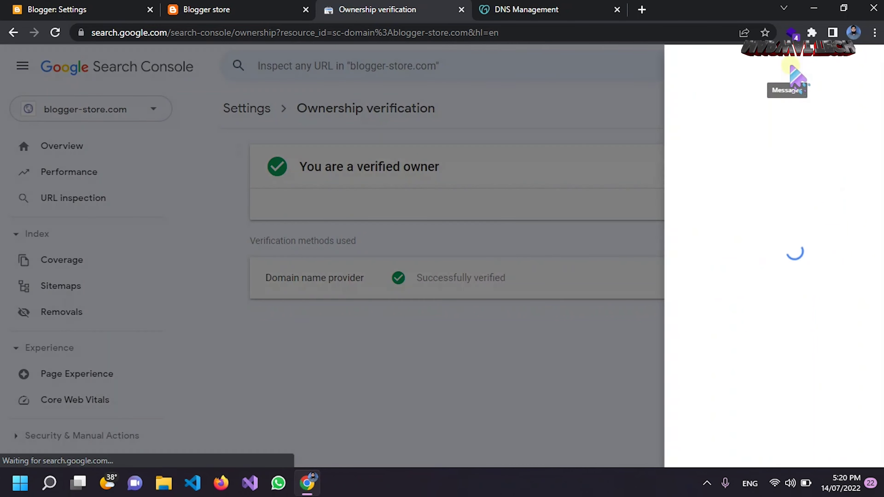
click(508, 115)
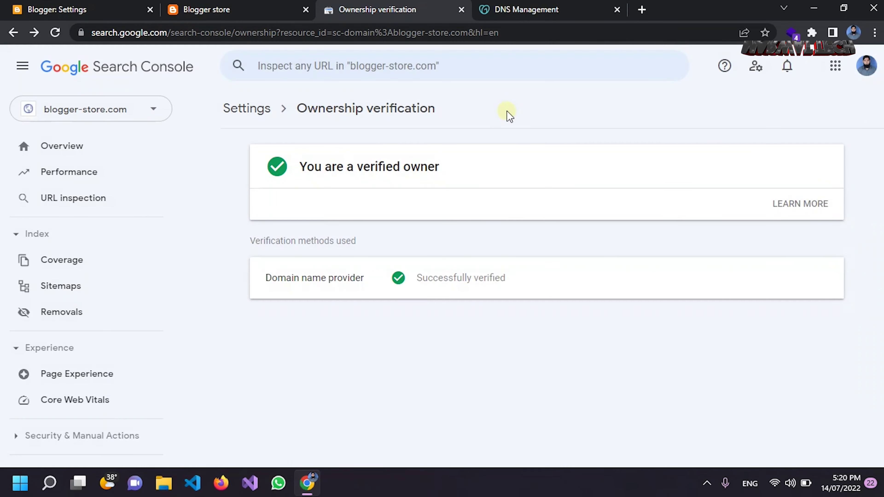
Step: Go to analytics.google.com and look over the list of existing accounts and properties
click(256, 32)
text(GO)
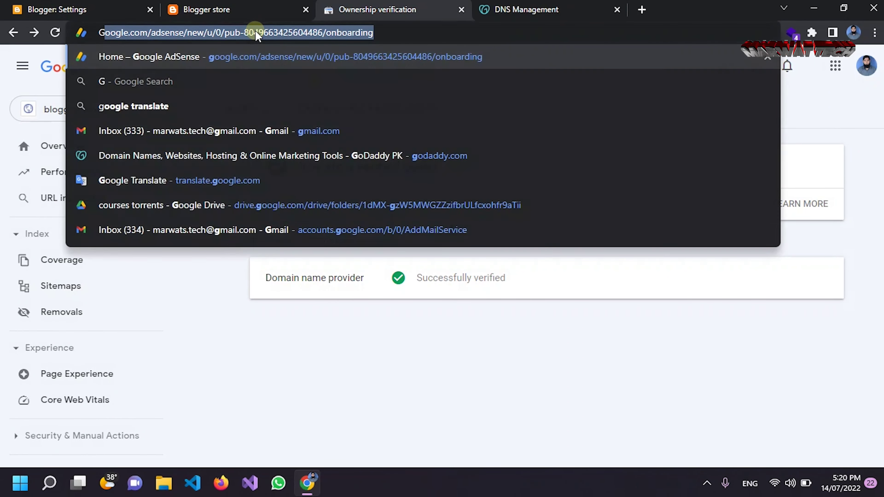
key(BackSpace)
key(BackSpace)
key(BackSpace)
text(ANAlytics.google.com)
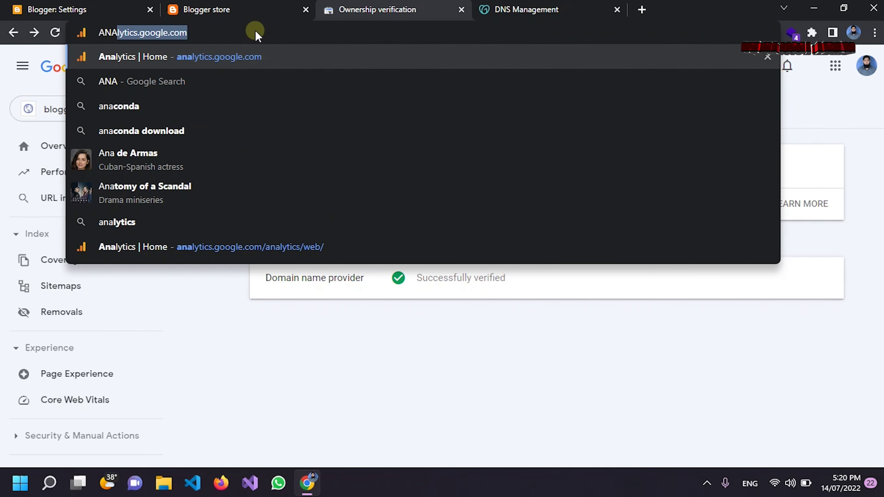
key(Return)
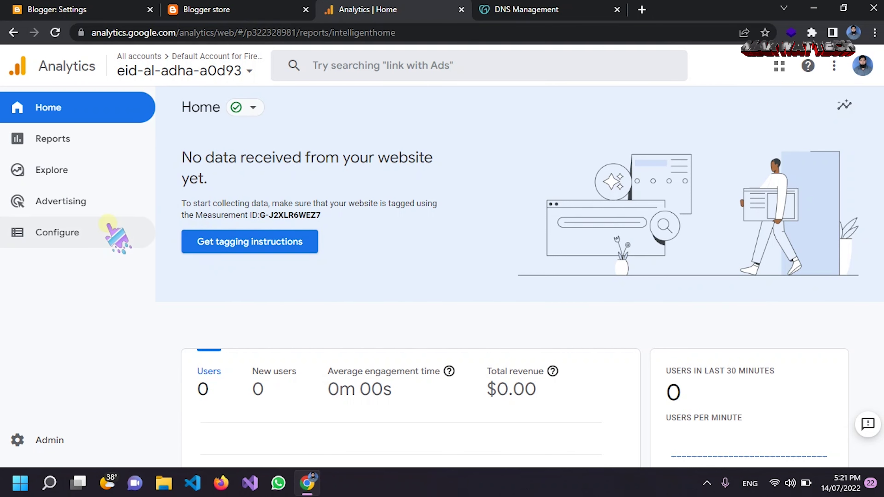
click(150, 71)
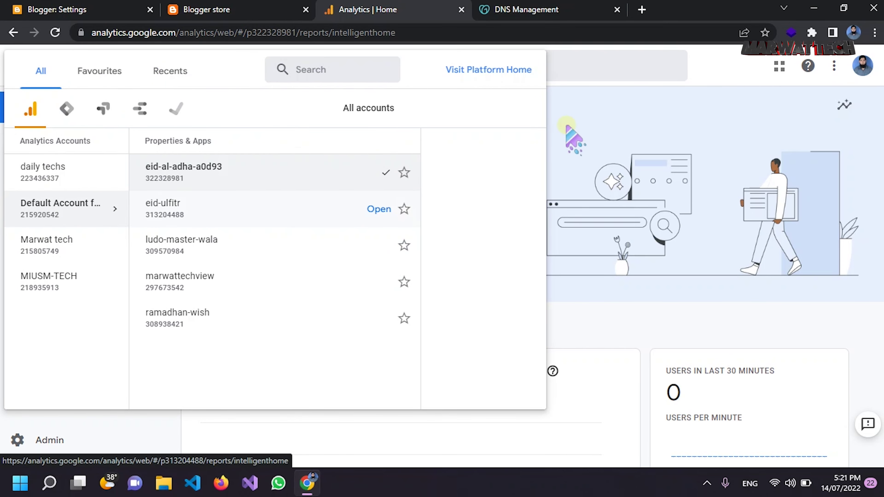
click(645, 99)
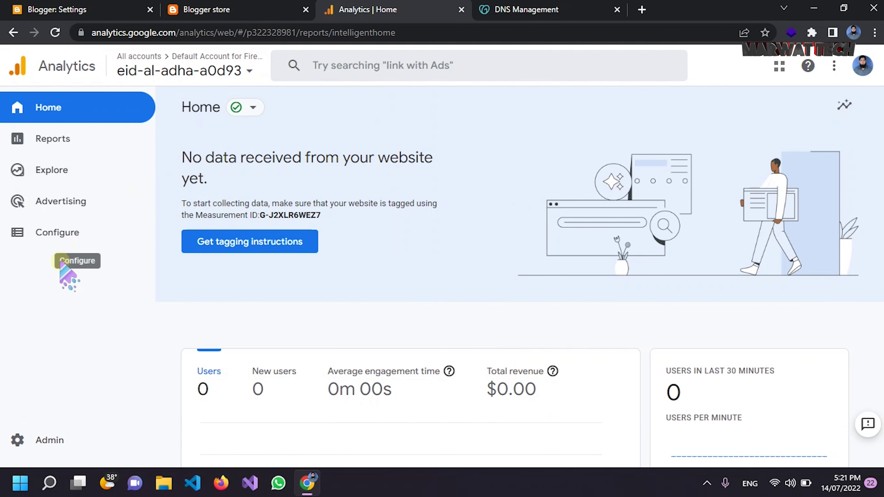
Step: Start a new Analytics account from the admin settings, dismiss the tour, and name the account BLOGGER STORE
click(28, 438)
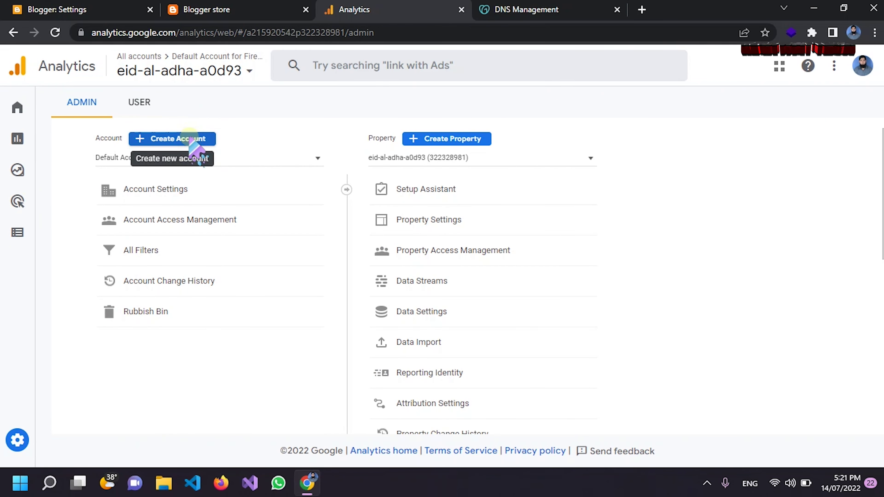
click(194, 140)
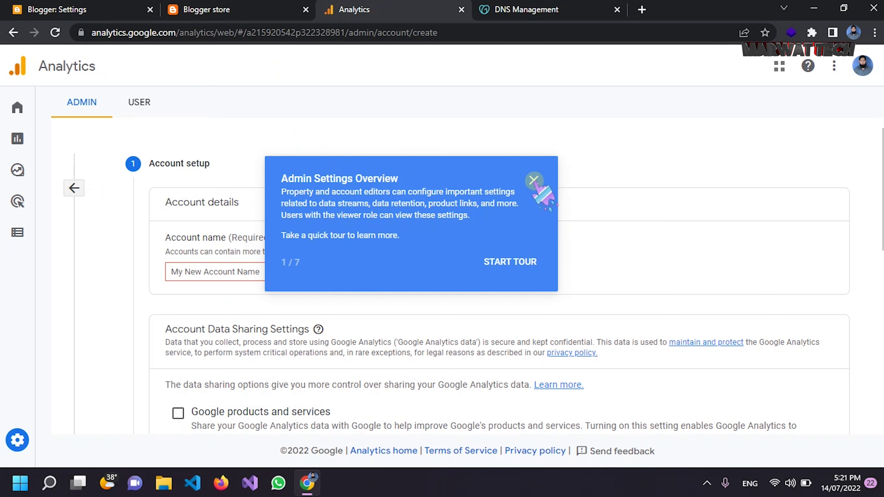
click(533, 182)
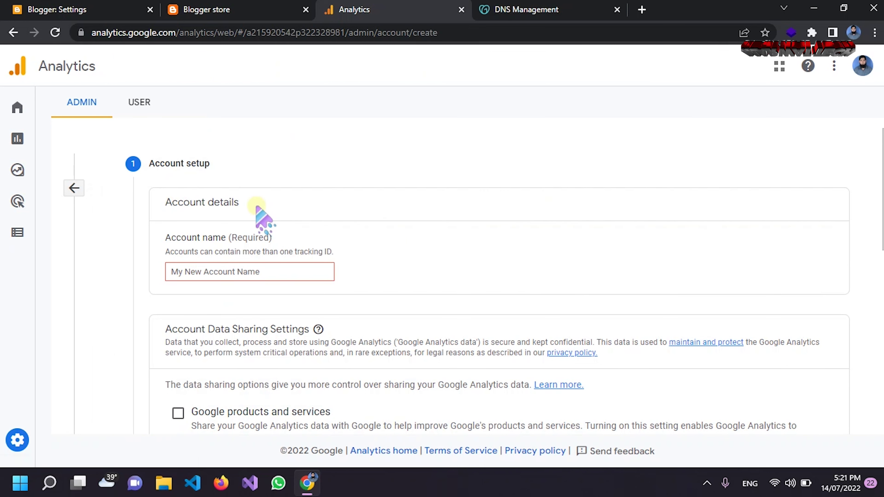
click(242, 272)
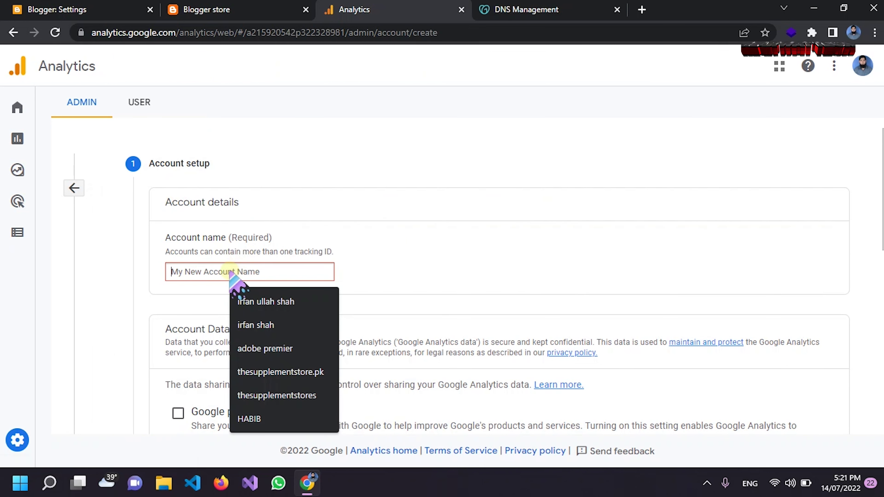
click(205, 10)
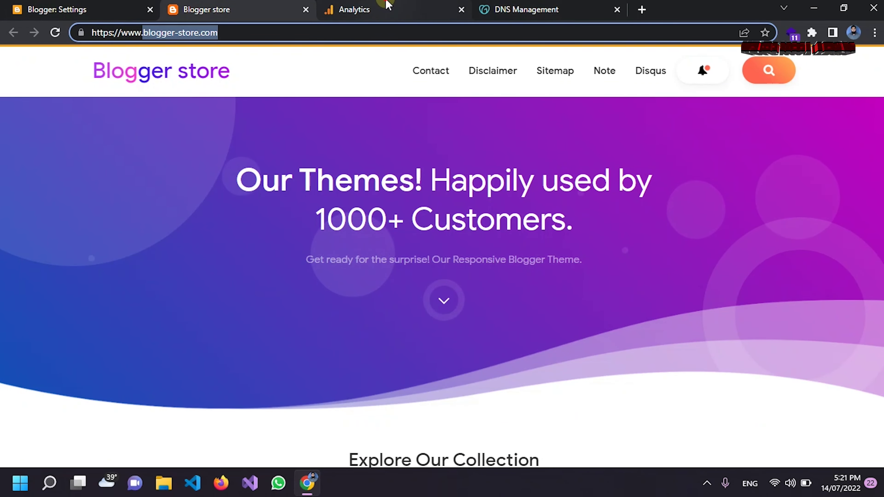
click(385, 9)
click(215, 271)
text(BLOGGER STORE)
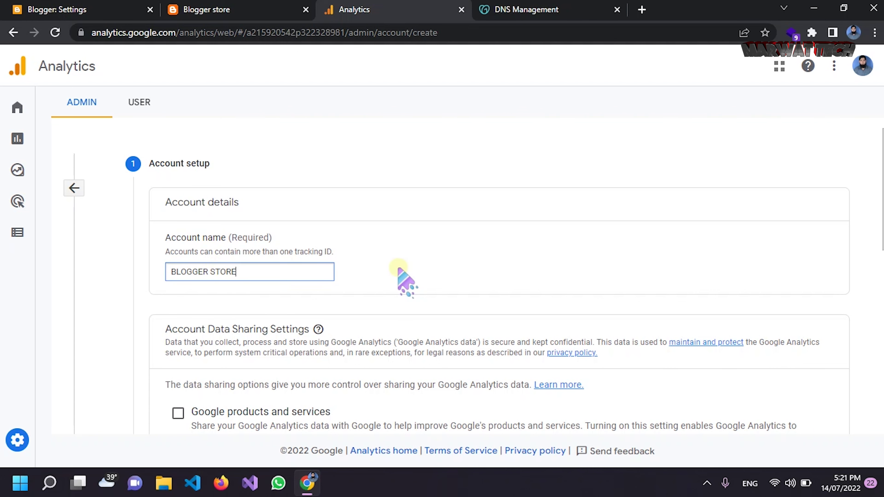
Step: Review the account data sharing settings, keep the default selections, and continue to property setup
scroll(249, 237, down, 5)
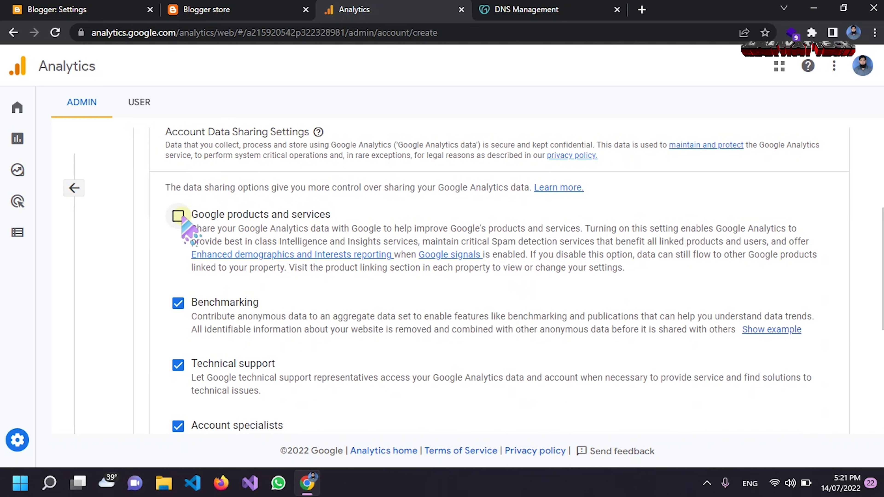
scroll(243, 275, down, 4)
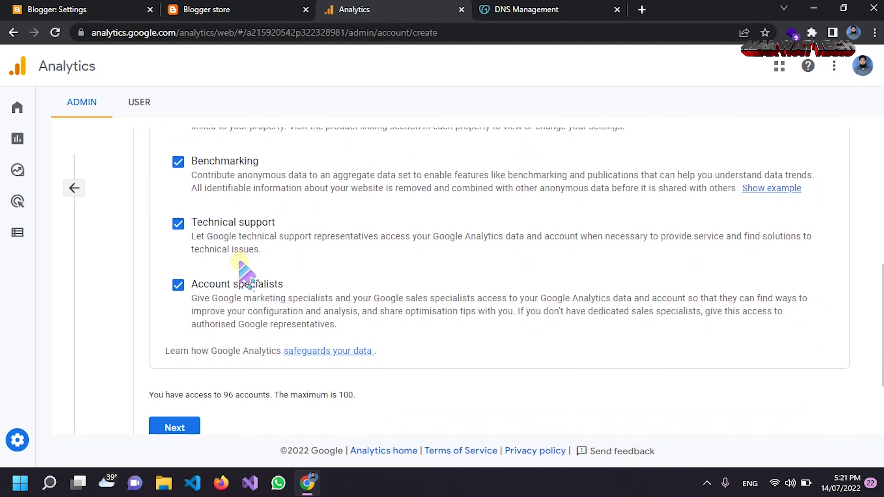
scroll(222, 281, down, 2)
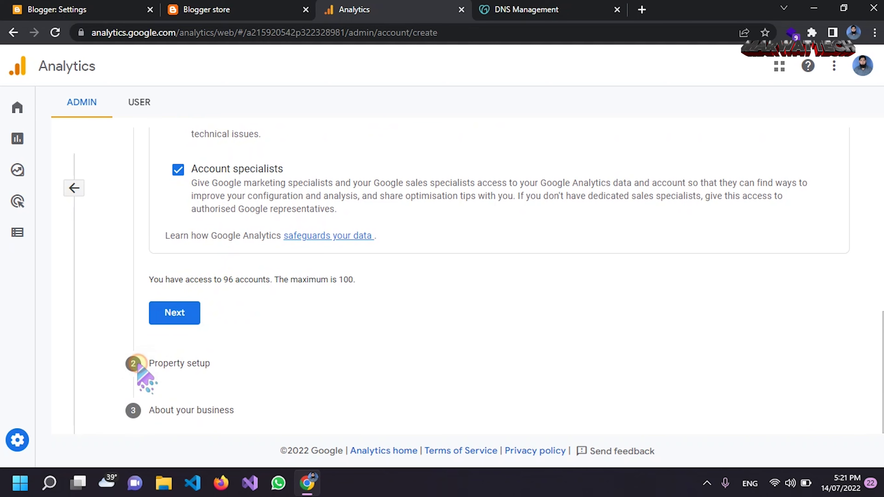
click(181, 312)
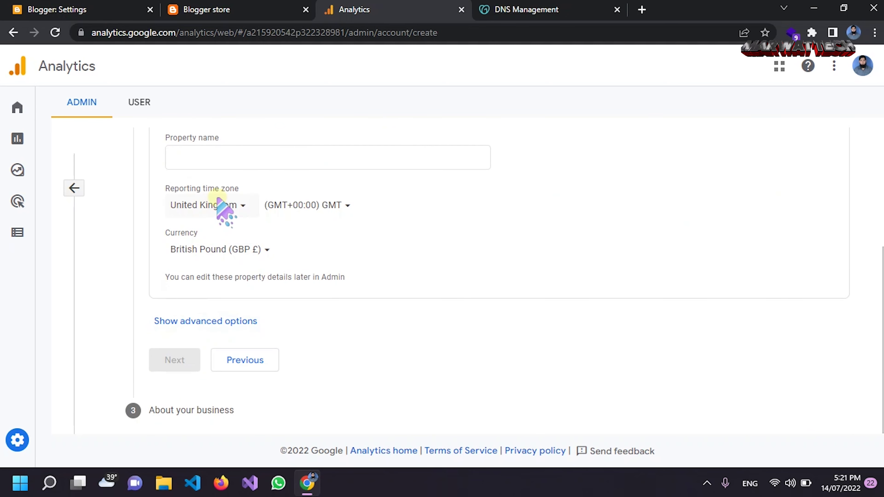
Step: Set the property's reporting time zone to Pakistan and its name to BLOGGER-STORE
scroll(223, 207, up, 3)
click(216, 265)
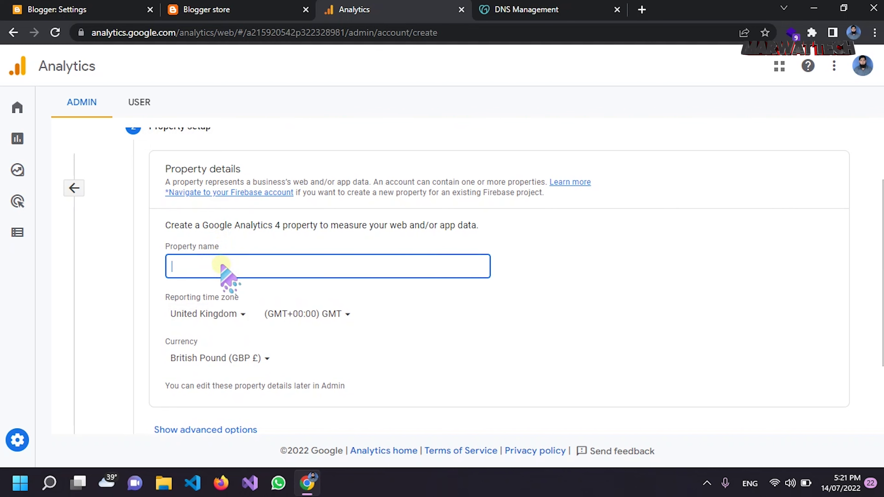
click(242, 314)
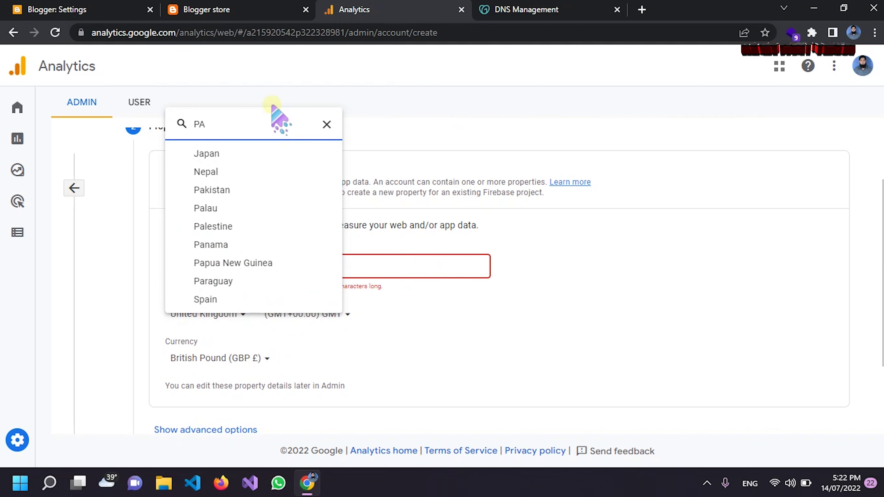
click(233, 192)
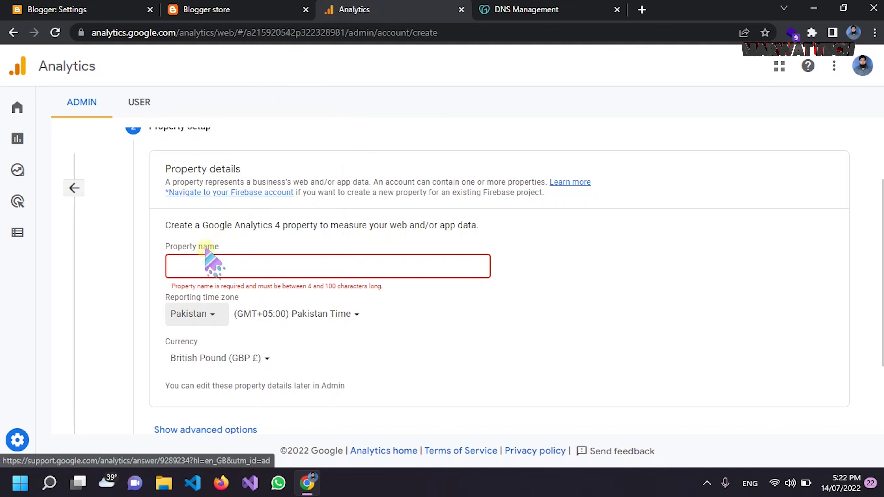
click(200, 263)
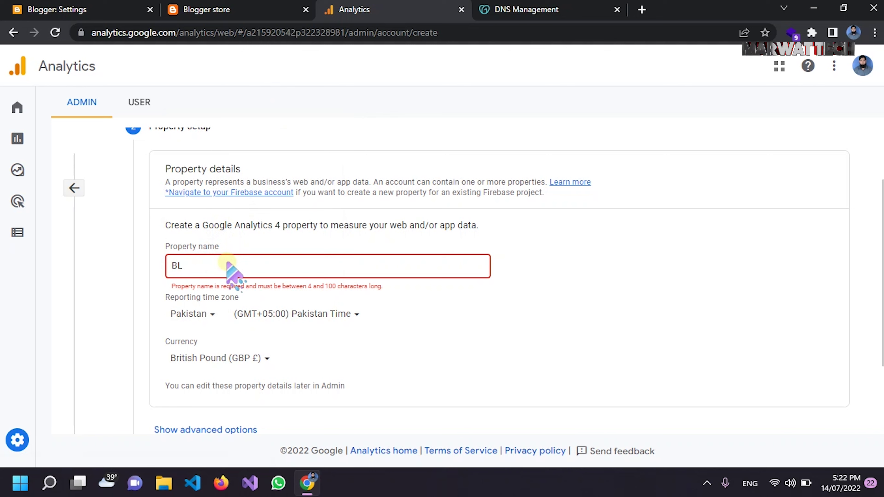
text(BLOGGER-STORE)
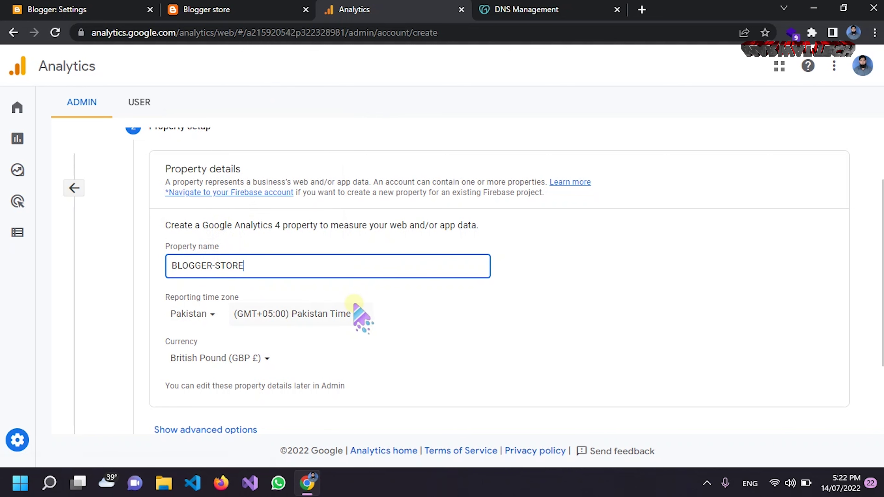
Step: Set the property's currency to US Dollar (USD US$)
scroll(256, 359, down, 3)
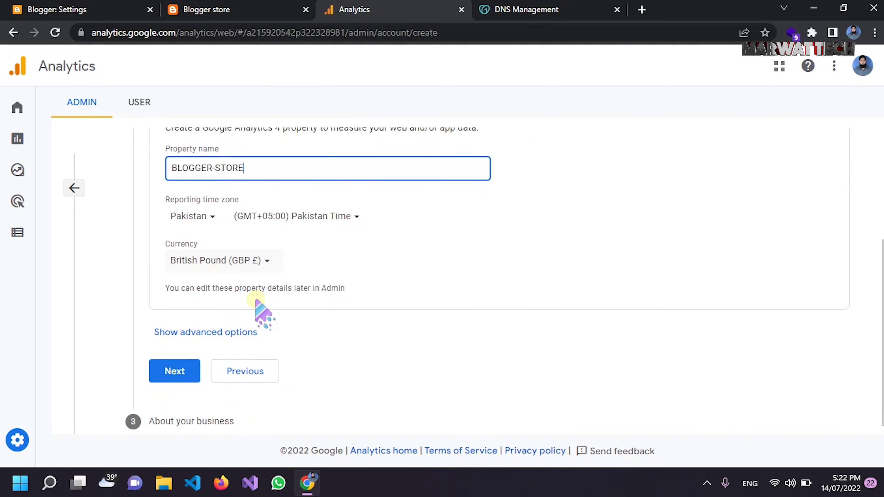
click(258, 265)
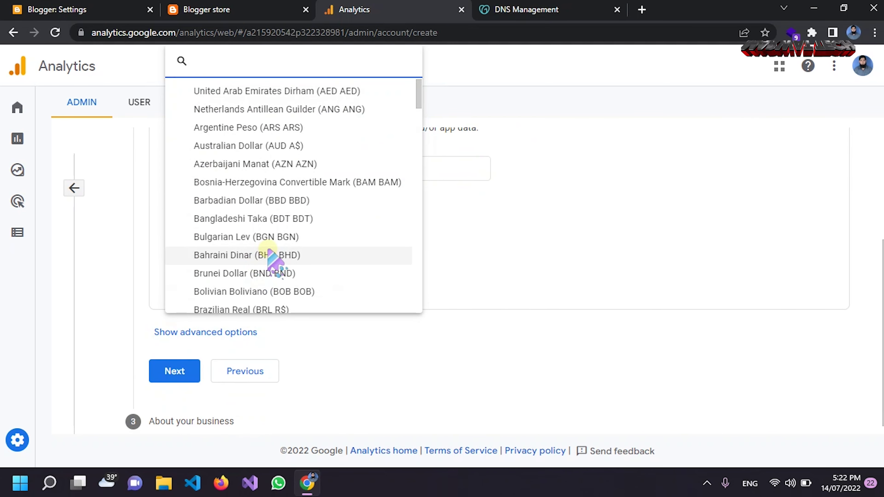
text(USD)
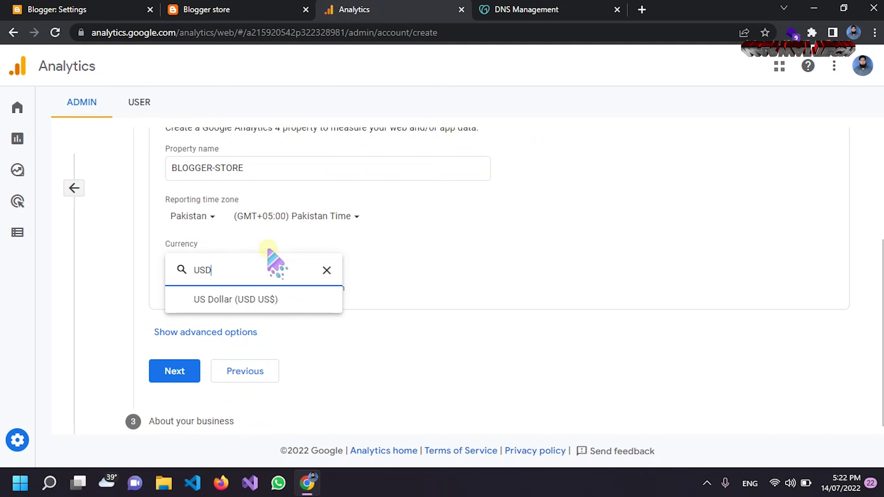
click(266, 299)
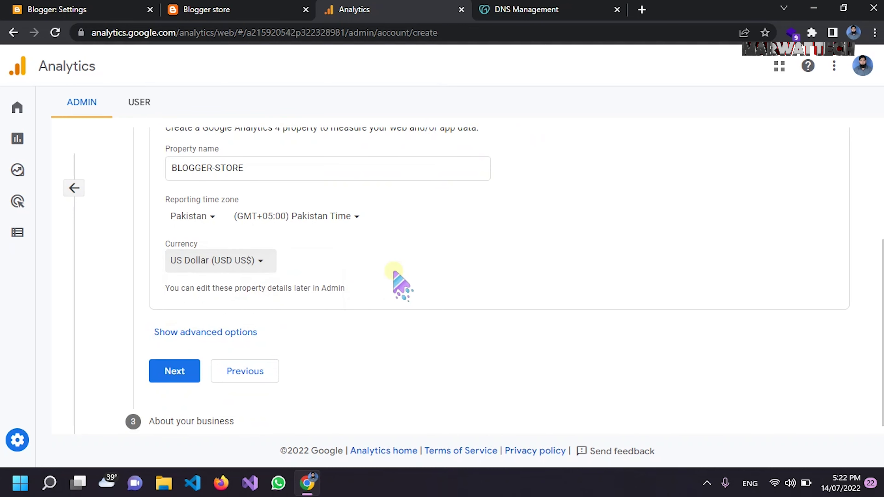
click(204, 334)
scroll(360, 326, down, 3)
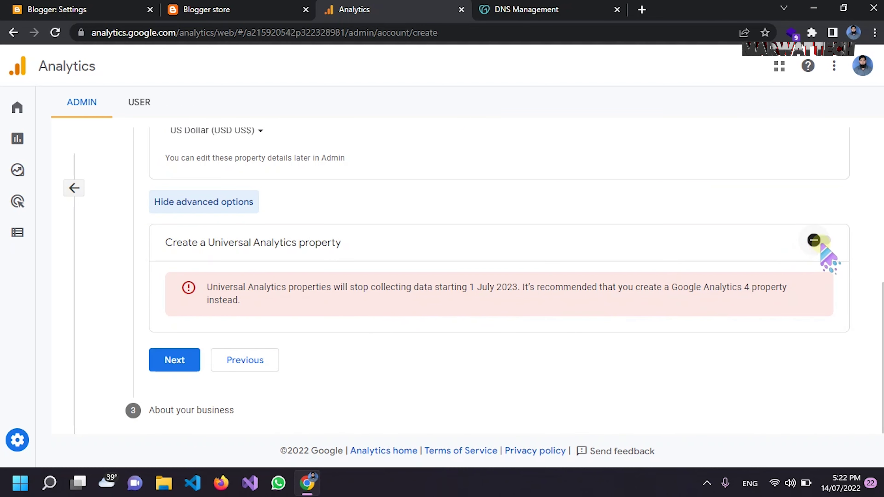
click(817, 242)
scroll(348, 268, down, 3)
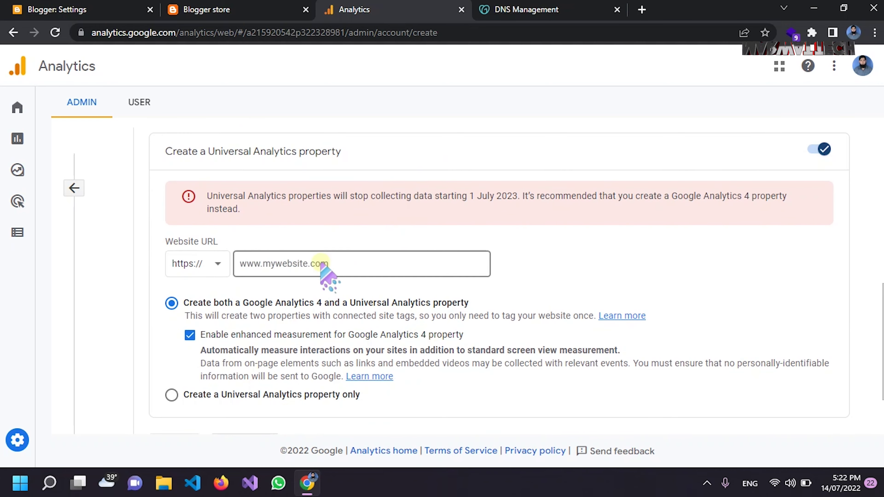
click(320, 265)
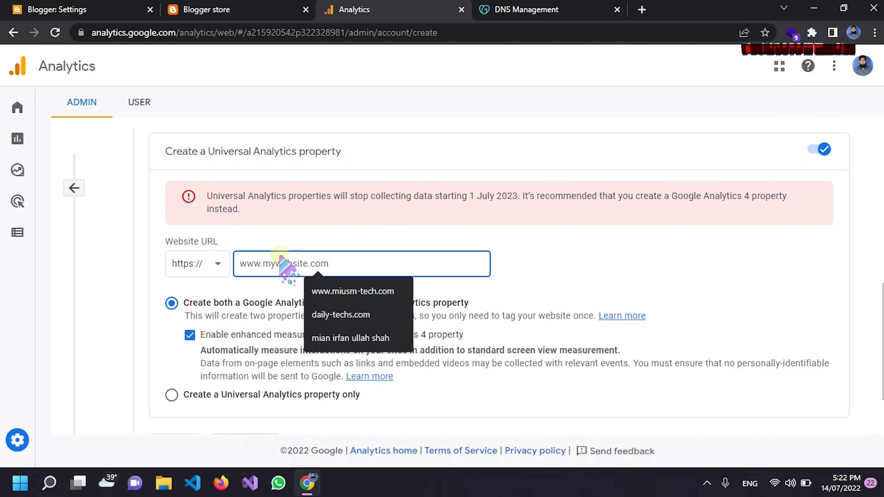
text(BLOGGER-STORE.COM)
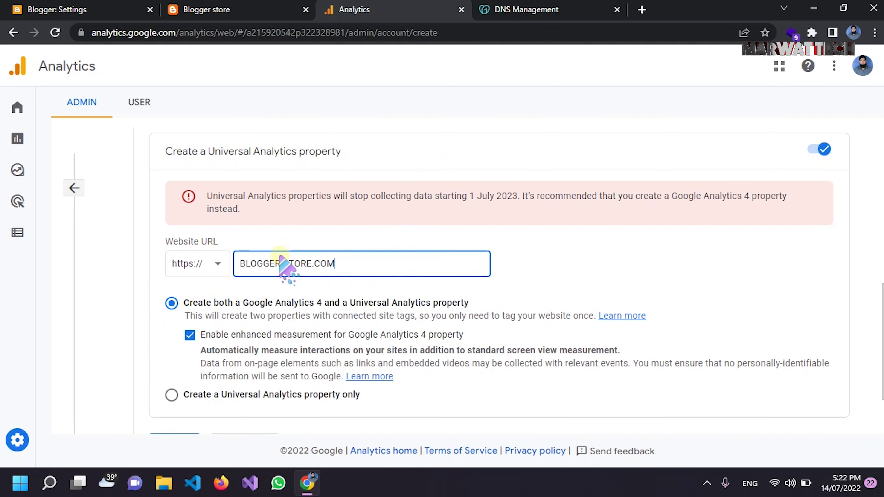
Step: Choose to create both a Google Analytics 4 and a Universal Analytics property with enhanced measurement enabled, and continue to the business details
scroll(252, 316, down, 3)
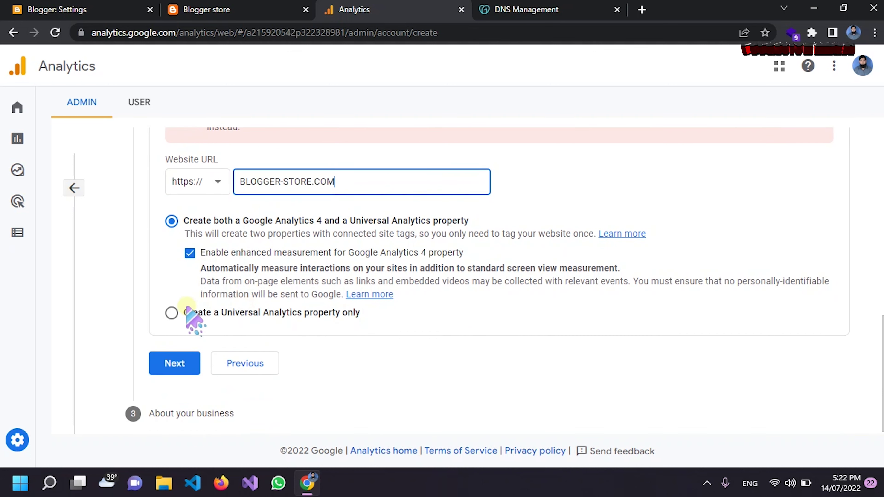
click(171, 312)
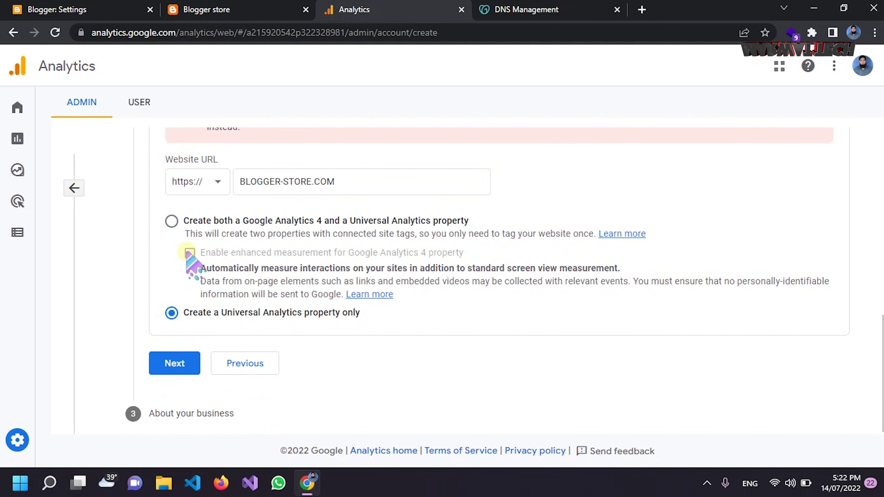
click(172, 220)
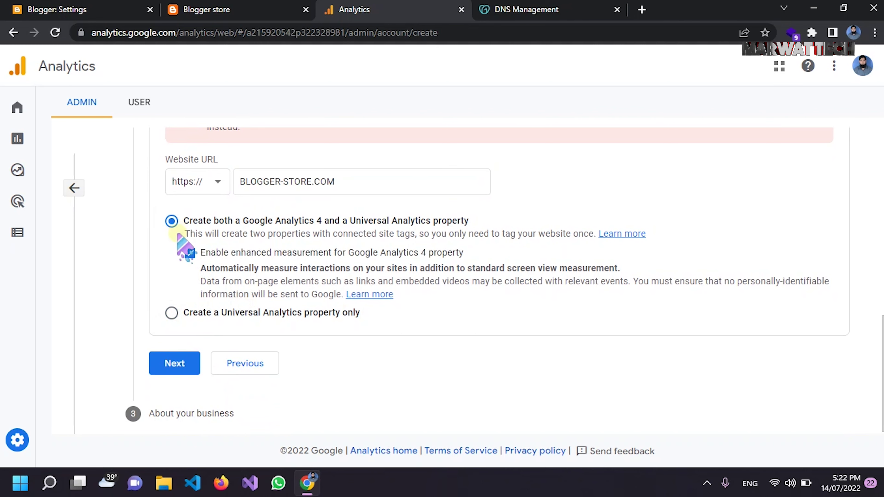
click(174, 363)
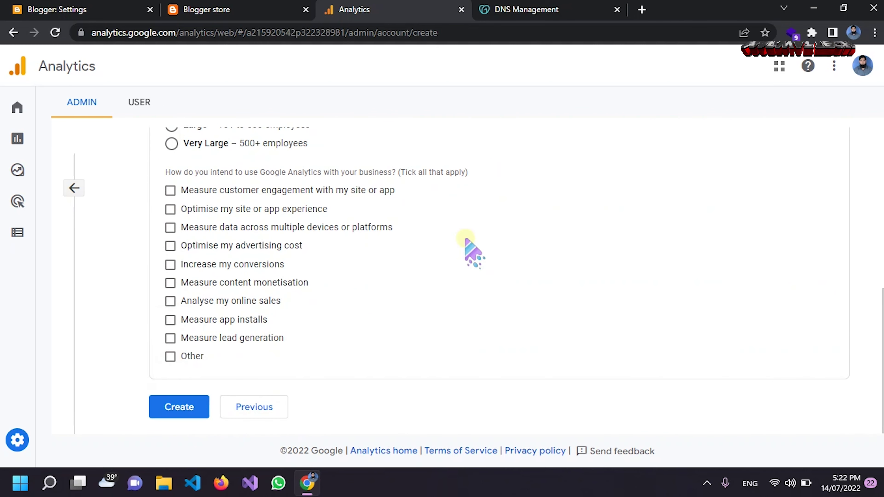
Step: Set the business size to Small (1 to 10 employees) in the business information
scroll(345, 223, up, 2)
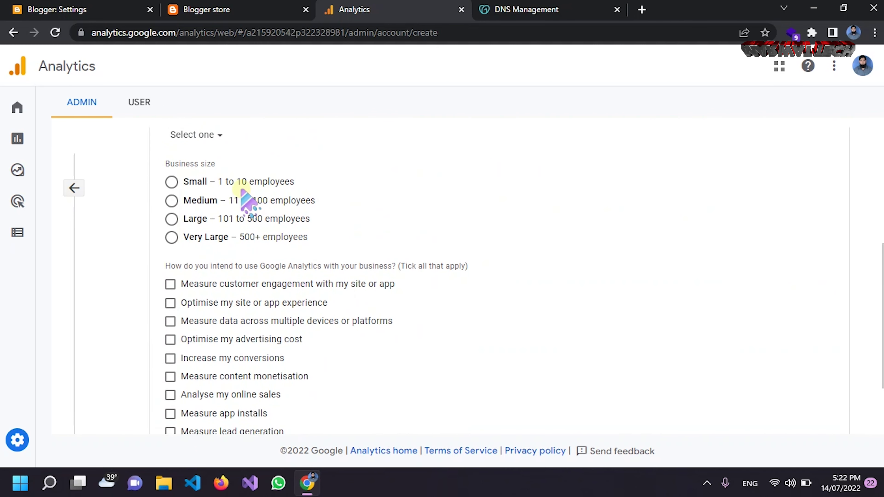
scroll(247, 198, up, 2)
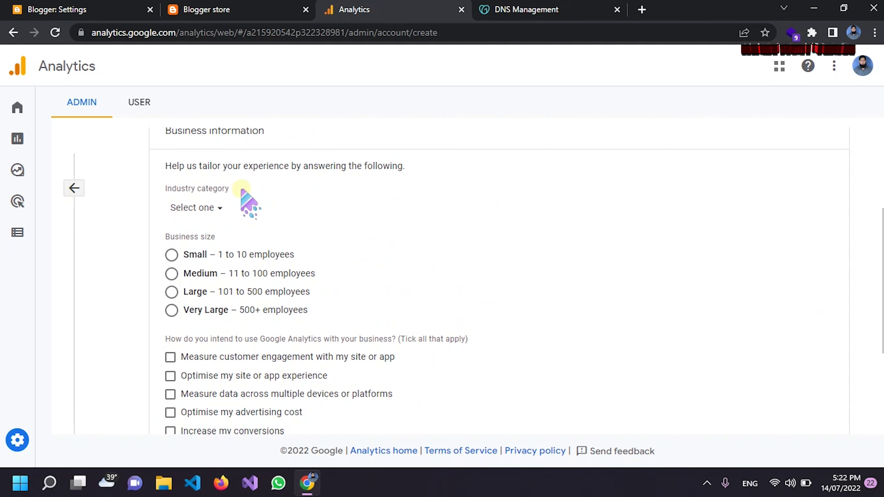
click(182, 253)
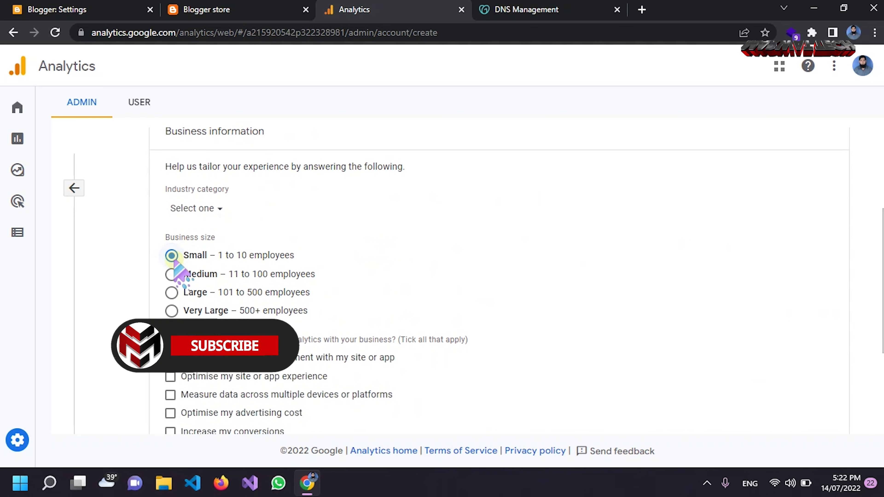
Step: Select every intended use of Google Analytics, from measuring customer engagement to measuring lead generation, leaving out Other
scroll(174, 260, down, 4)
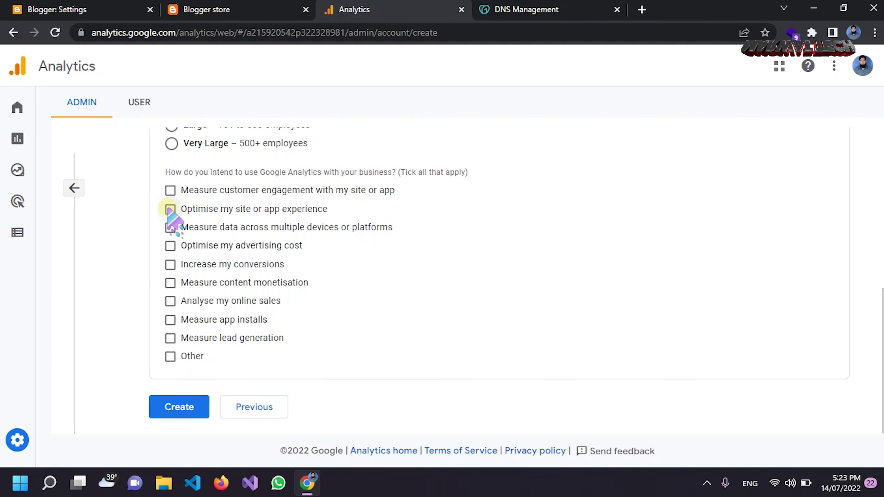
click(170, 190)
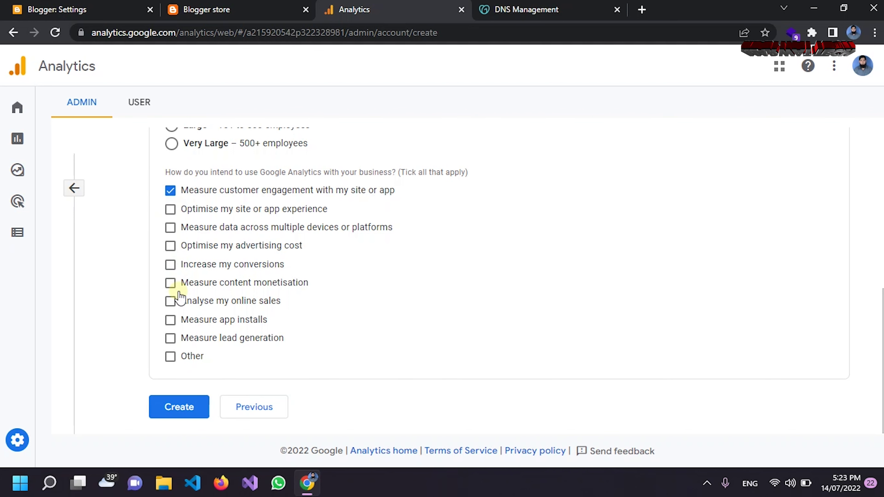
click(170, 209)
click(170, 228)
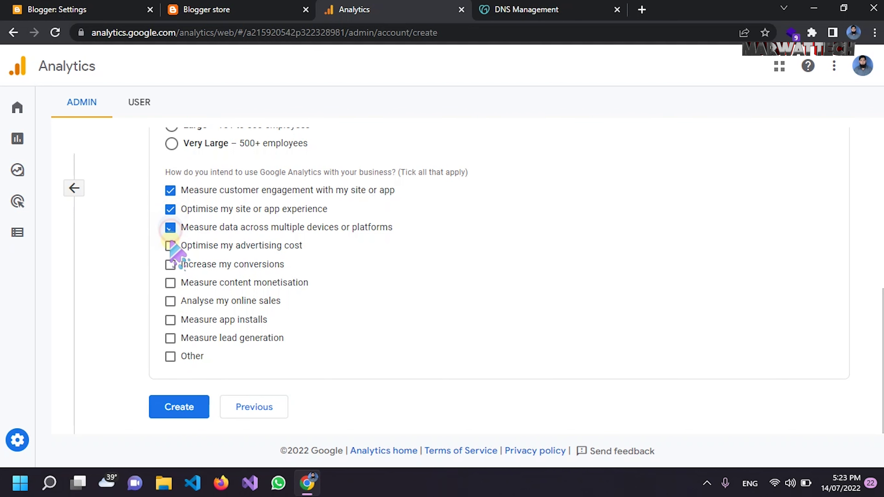
click(170, 245)
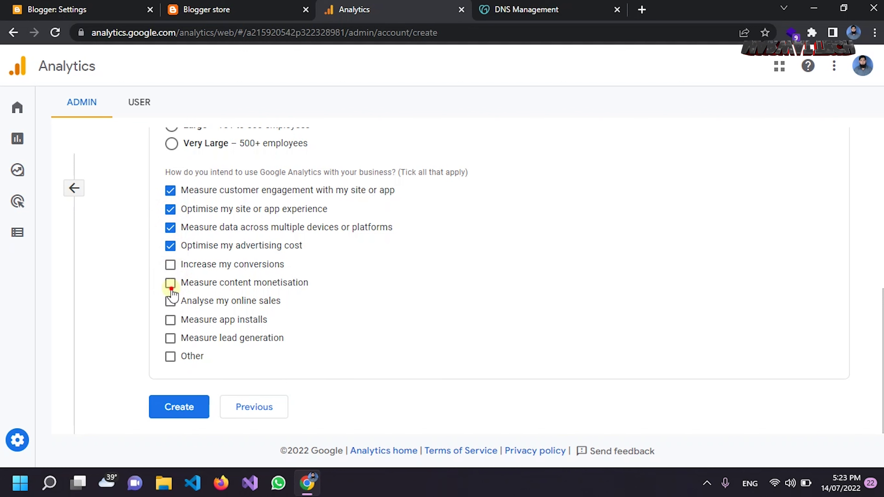
click(170, 282)
click(170, 264)
click(170, 300)
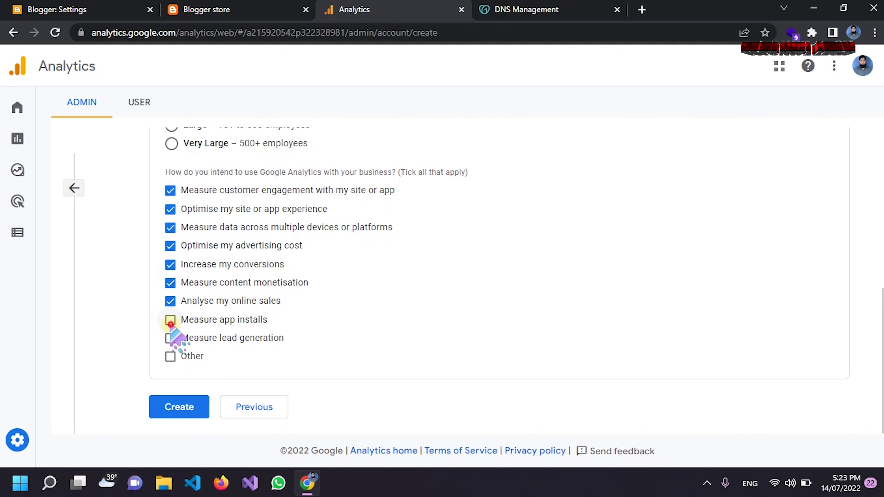
click(170, 319)
click(170, 338)
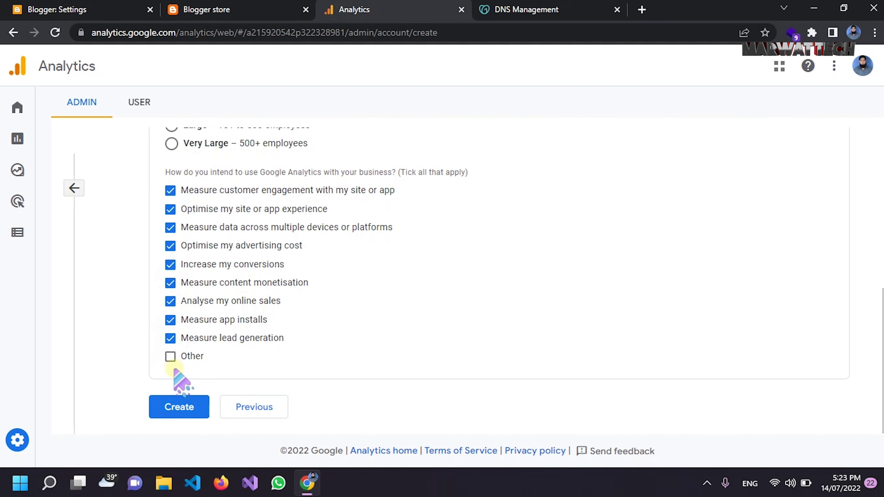
Step: Create the Analytics account, accepting the terms of service, the GDPR Data Processing Terms and the Measurement Controller-Controller Data Protection Terms
click(177, 407)
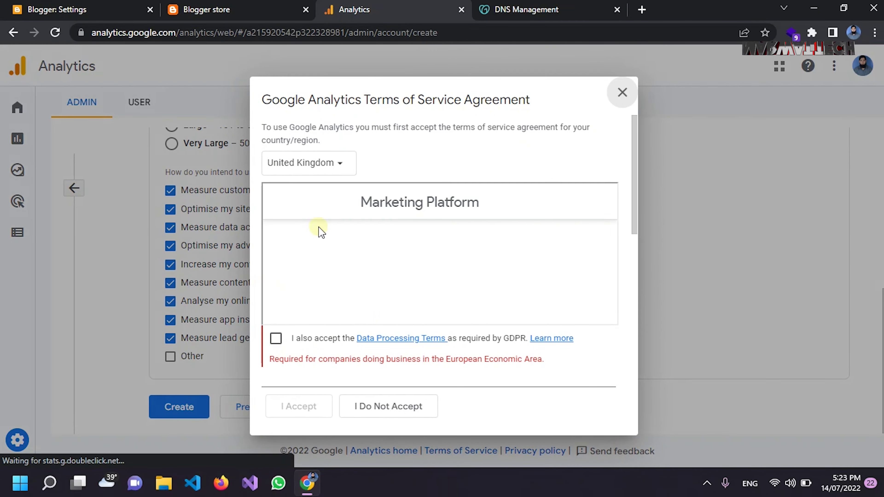
click(275, 339)
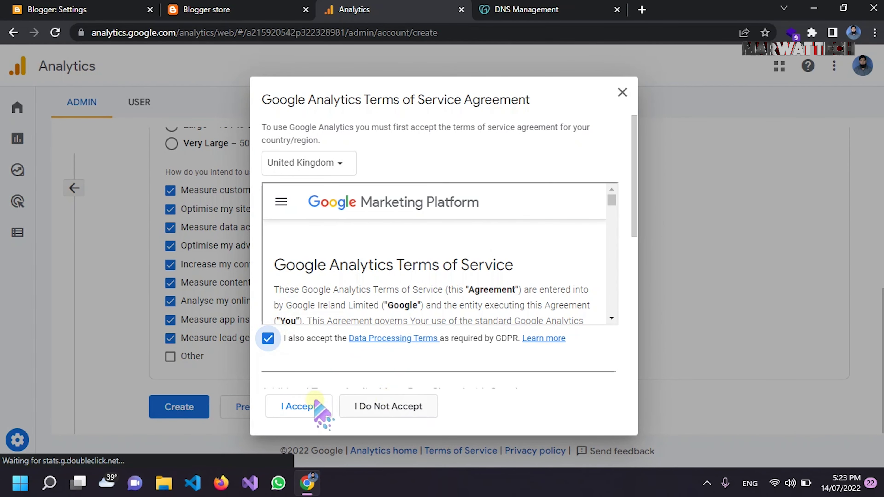
click(306, 405)
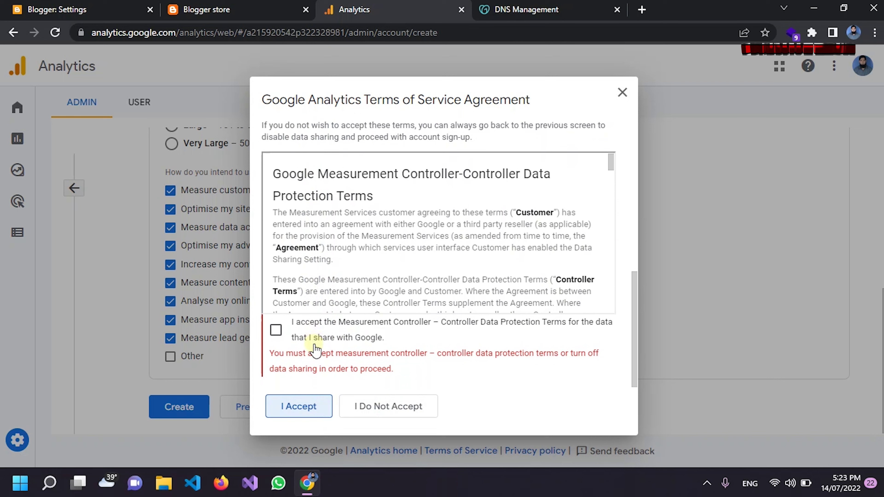
click(277, 330)
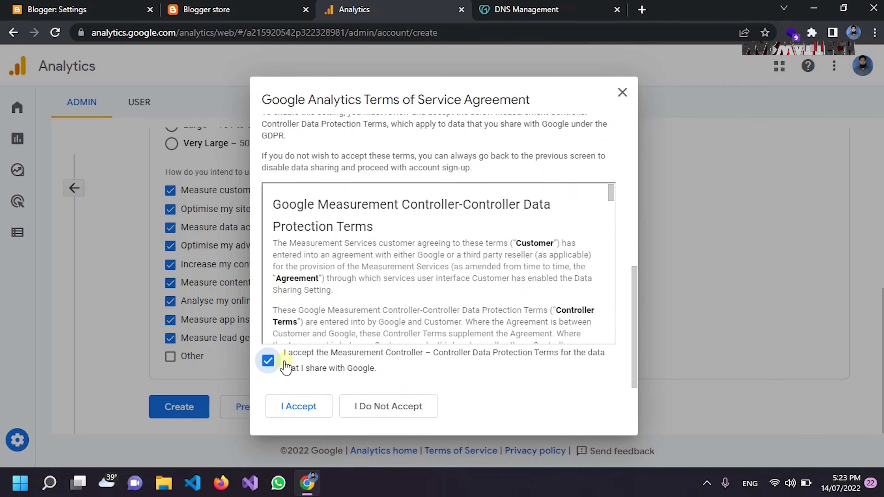
click(298, 405)
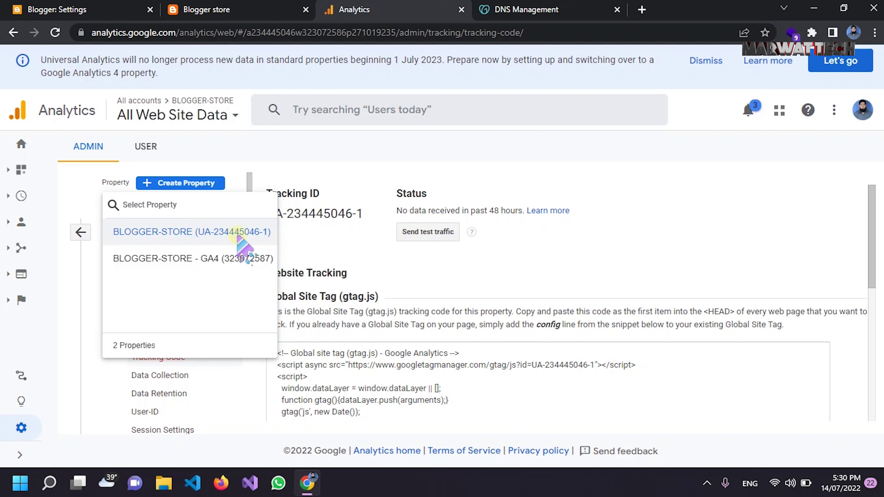
Step: Select the BLOGGER-STORE Universal Analytics property and look over its tracking code page
click(271, 234)
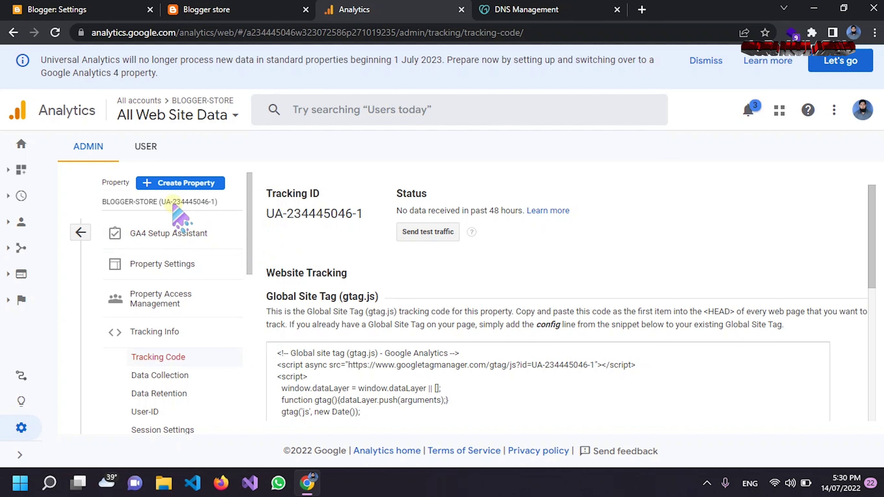
click(156, 328)
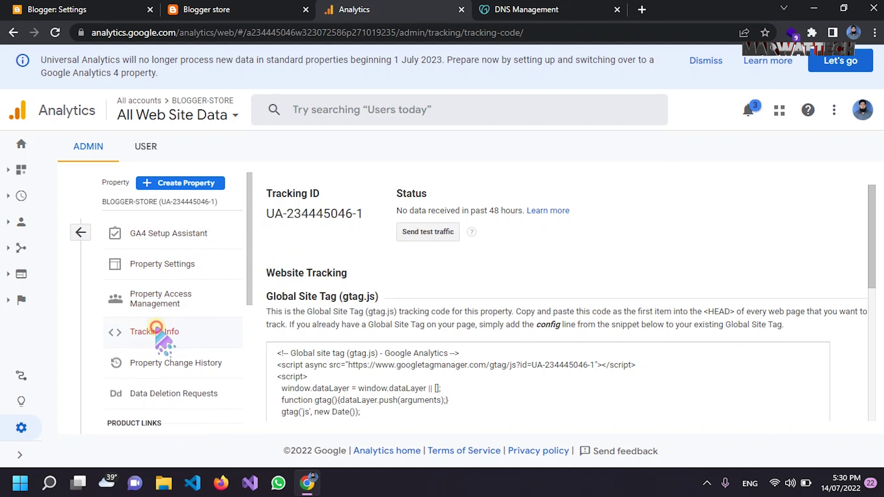
click(157, 329)
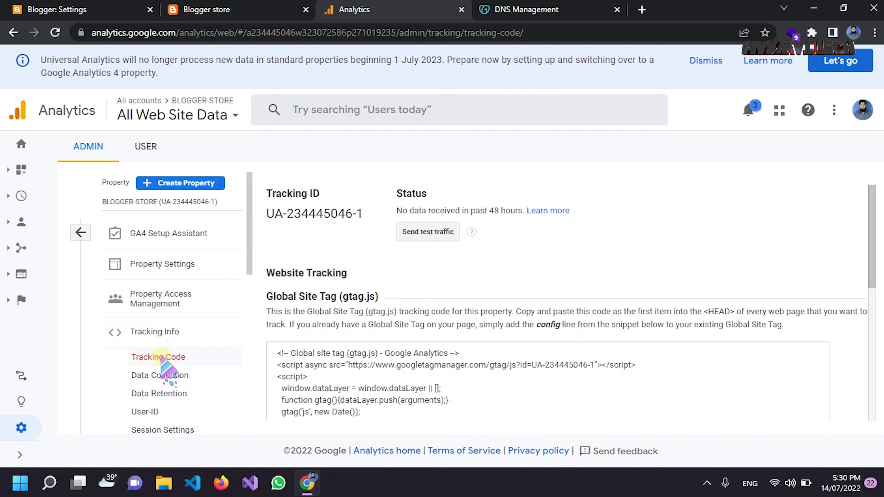
scroll(162, 360, down, 1)
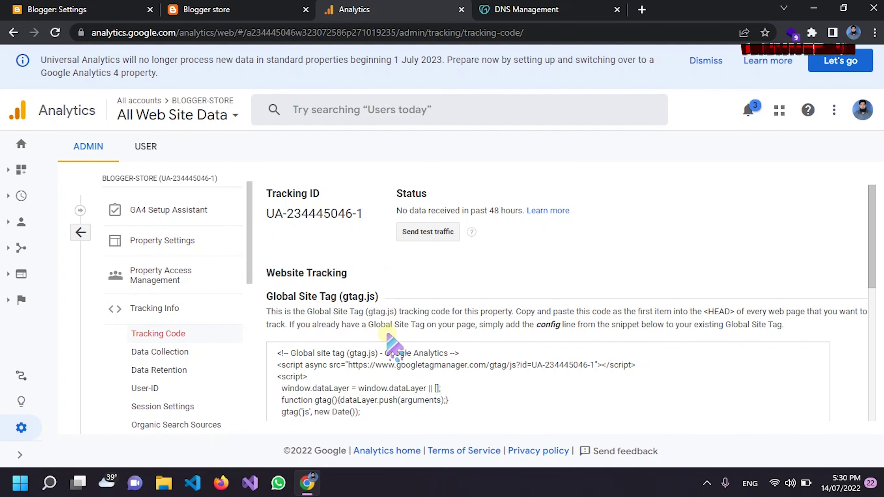
scroll(388, 337, down, 4)
scroll(339, 284, up, 4)
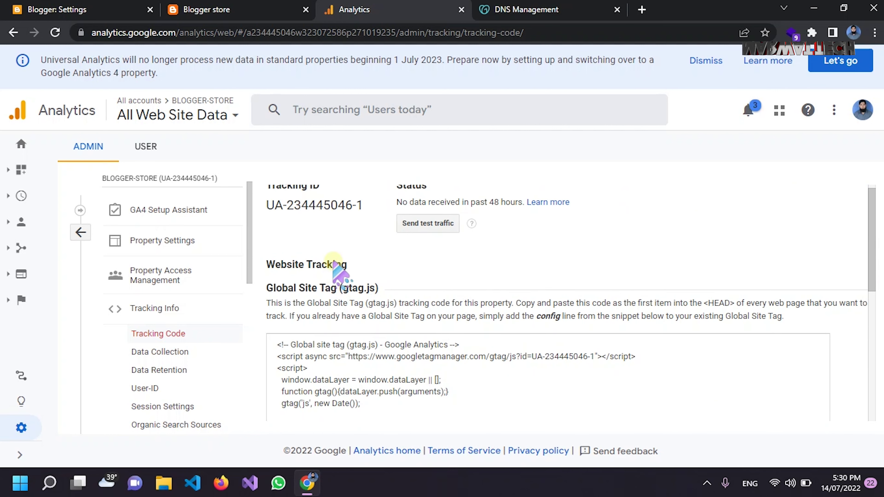
Step: Copy only the Universal Analytics property's tracking ID, without its heading
drag(363, 214, 267, 195)
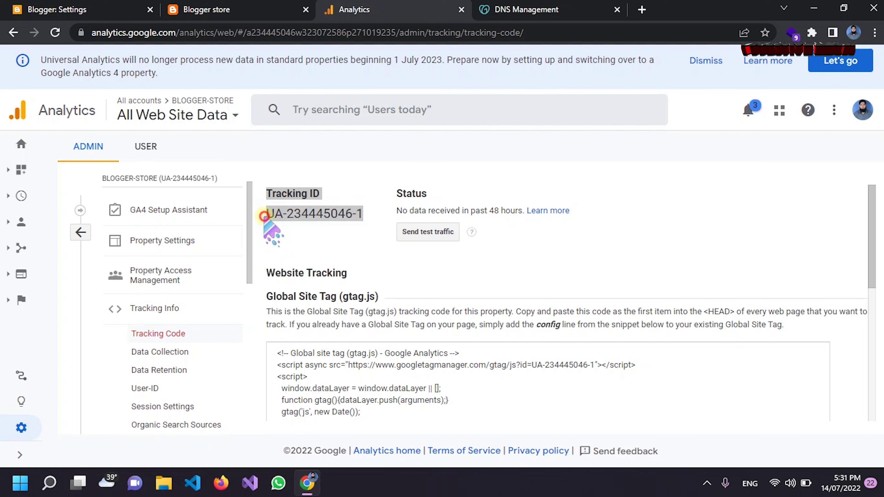
drag(361, 211, 265, 212)
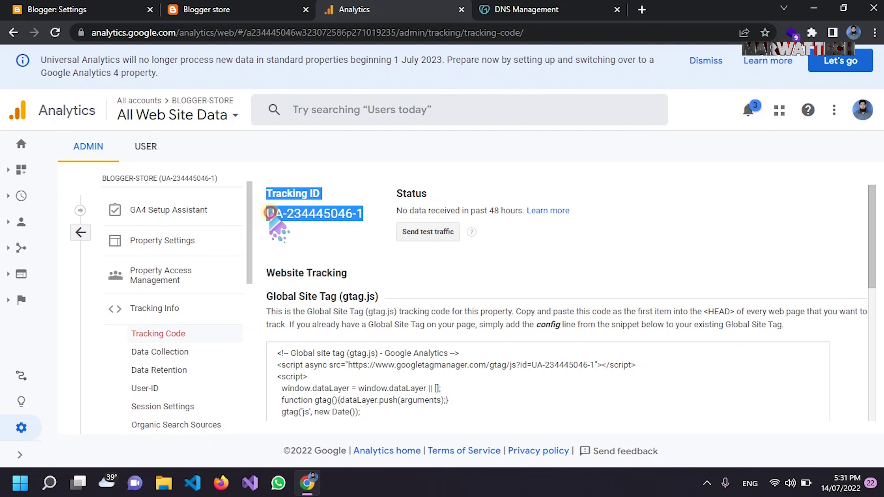
mouse_move(363, 214)
mouse_down()
mouse_move(370, 217)
mouse_move(352, 214)
mouse_up()
drag(270, 224, 267, 220)
key(ctrl+c)
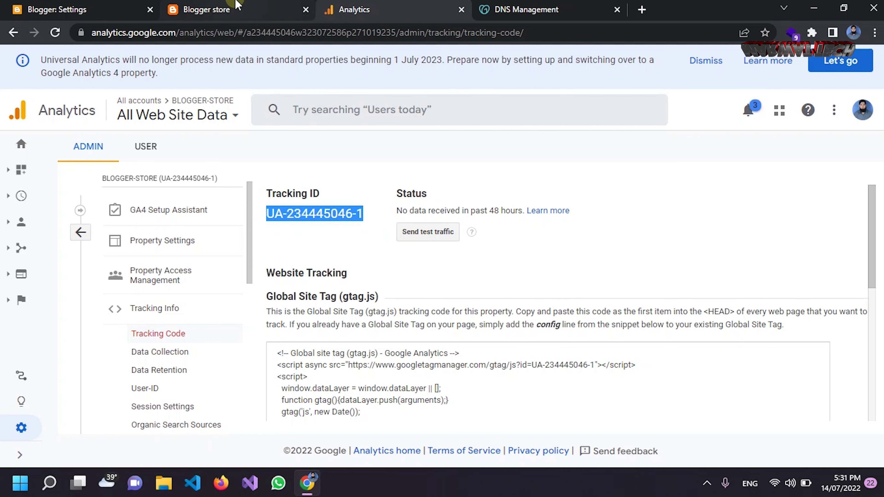
Step: Switch to the Blogger settings and save the copied tracking ID as the blog's Google Analytics property ID
click(232, 7)
click(69, 10)
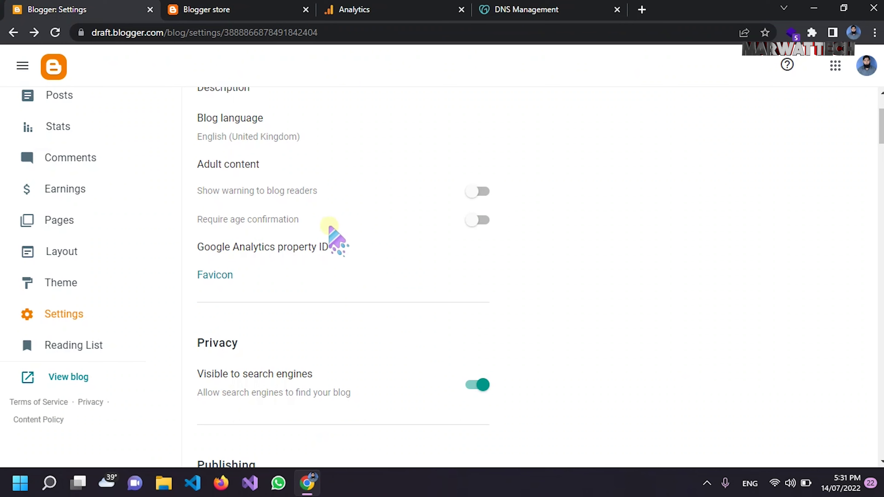
click(257, 247)
click(361, 226)
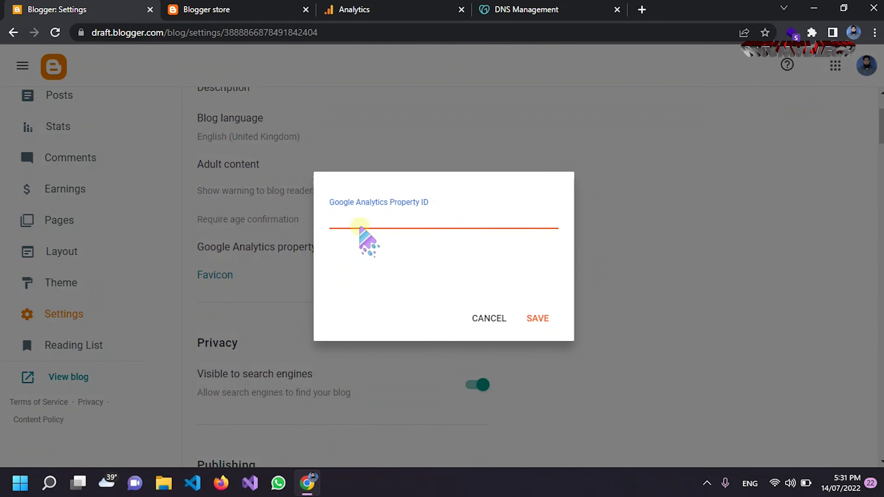
key(ctrl+v)
click(531, 316)
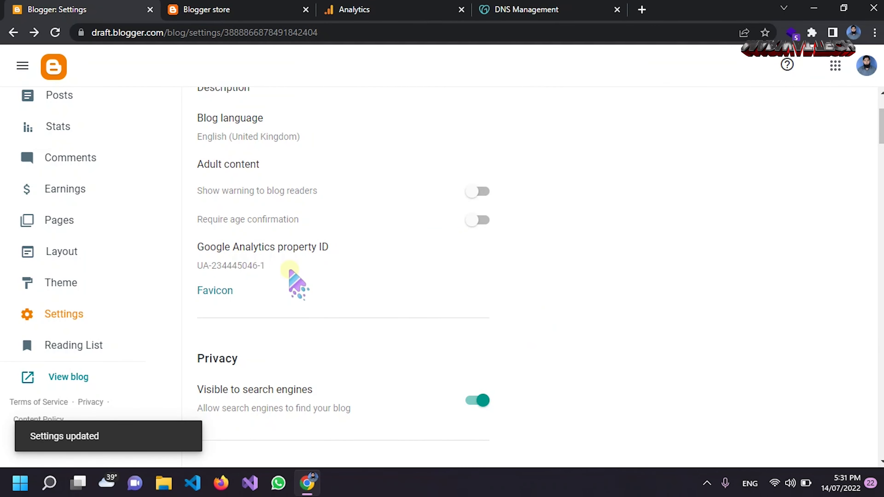
Step: Look through the remaining blog settings down to Monetisation and open the blog's Theme page
scroll(289, 271, down, 15)
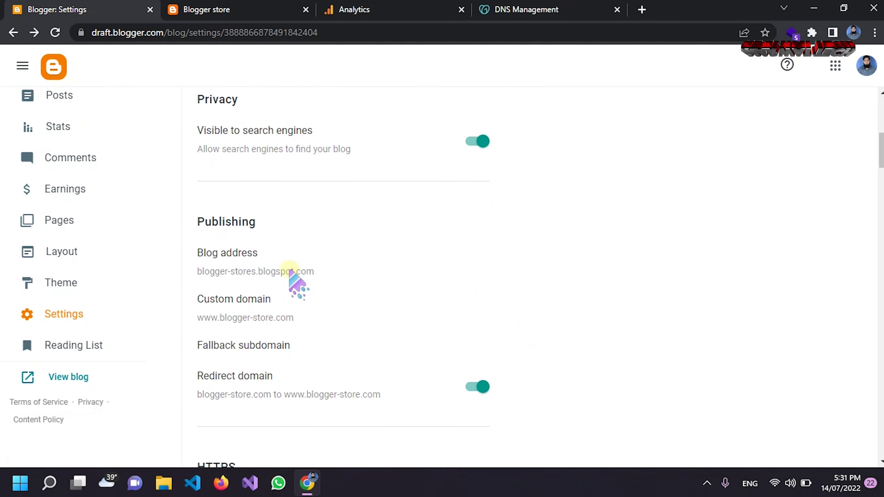
scroll(289, 271, down, 15)
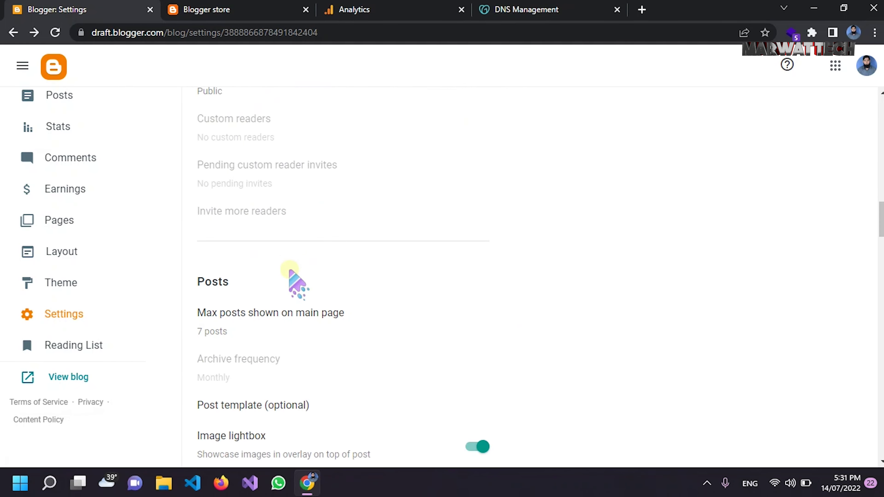
scroll(289, 271, down, 15)
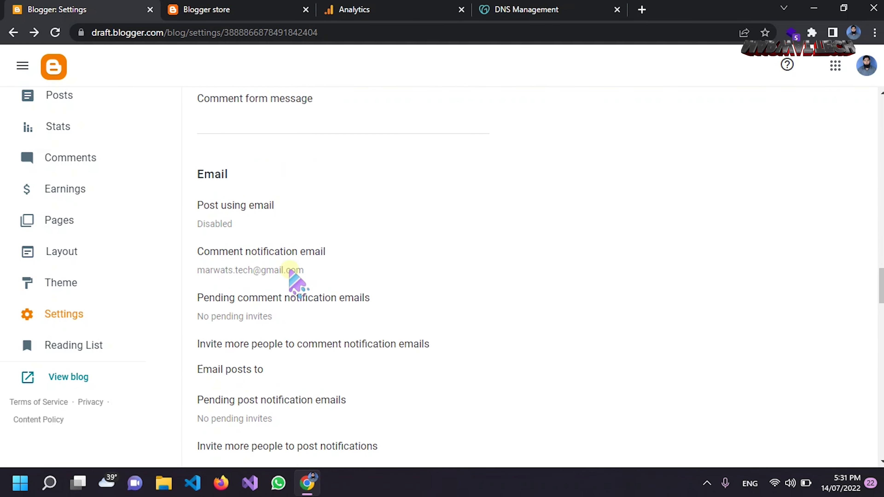
scroll(288, 271, down, 8)
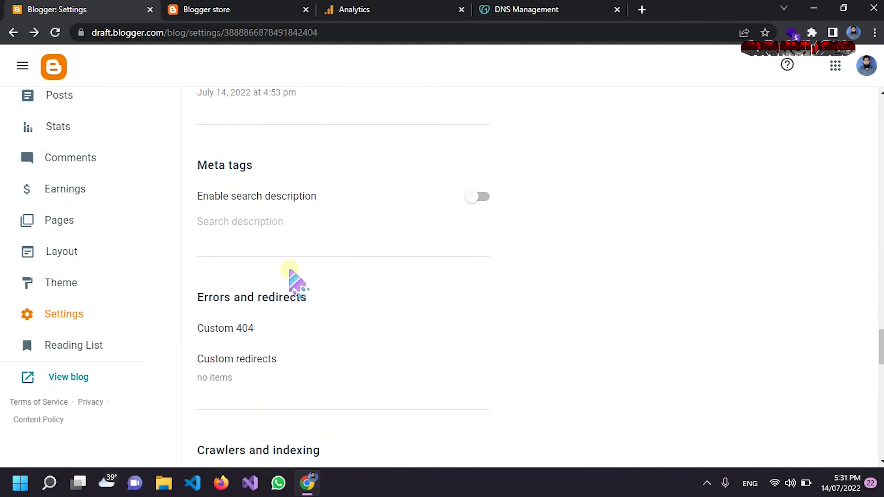
scroll(297, 243, down, 5)
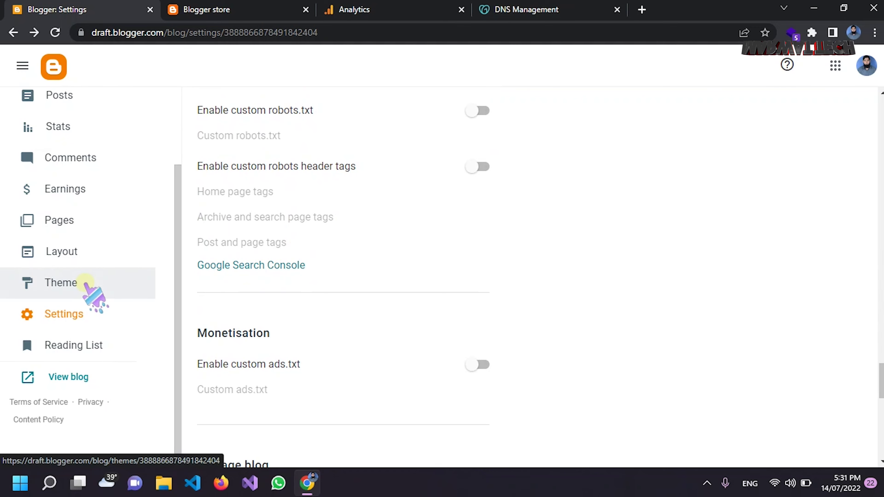
click(86, 282)
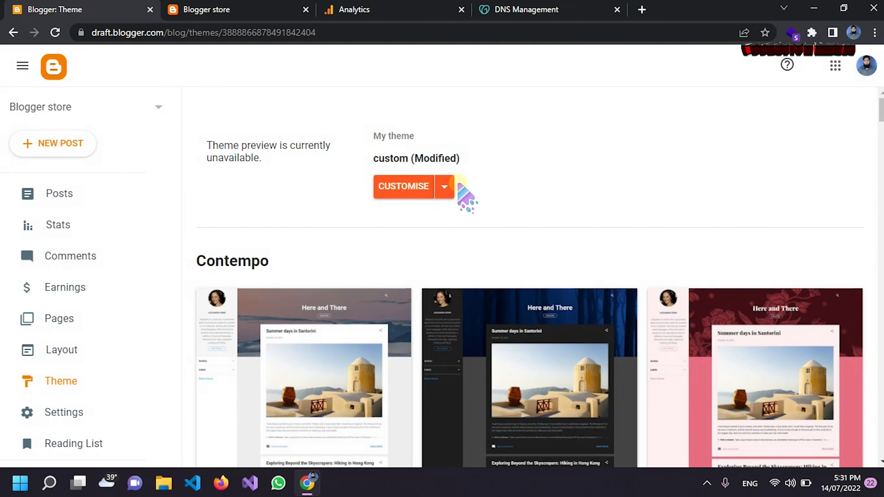
Step: Open the theme's HTML for editing and insert a blank line after the cdn.jsdelivr.net dns-prefetch link, above the style block
click(444, 185)
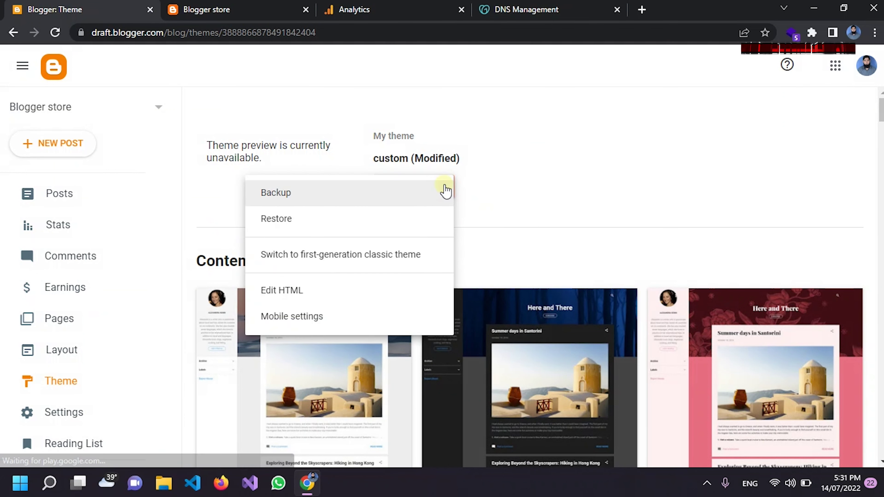
click(320, 285)
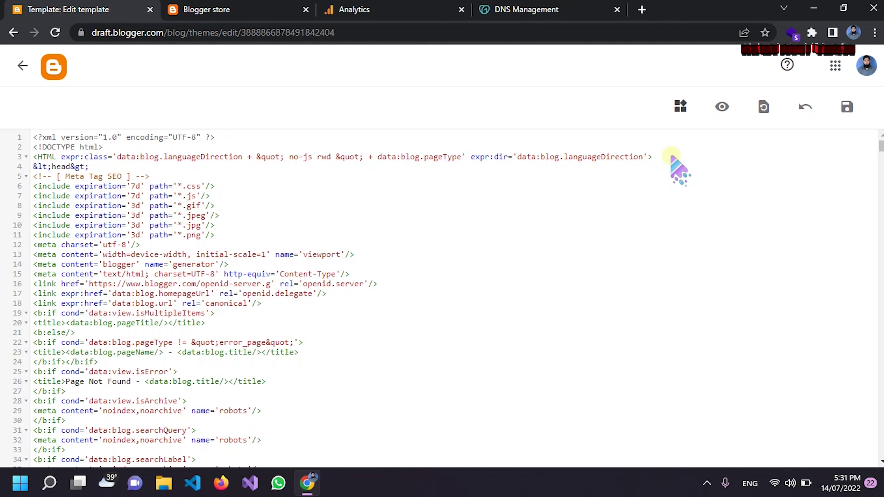
scroll(283, 279, down, 6)
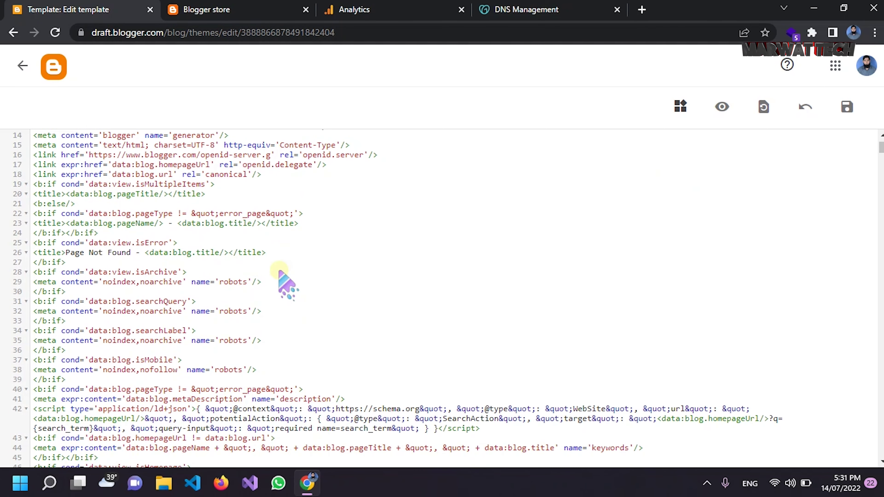
scroll(283, 278, up, 6)
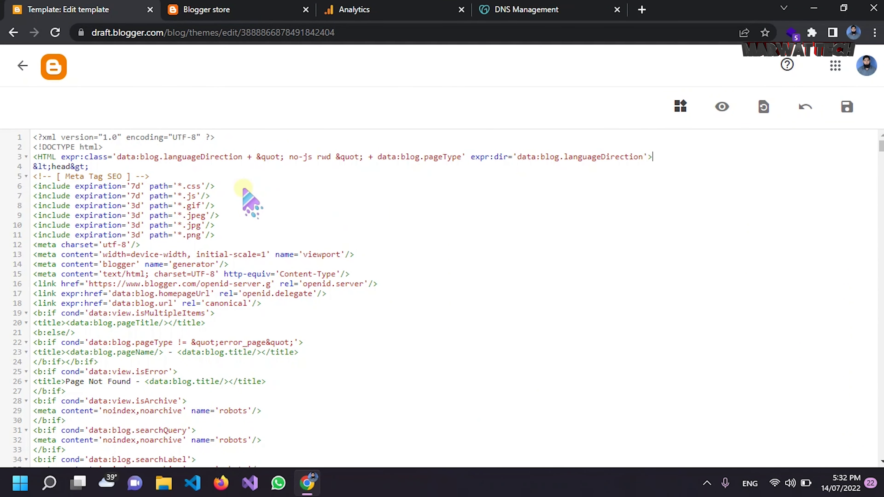
scroll(306, 296, down, 6)
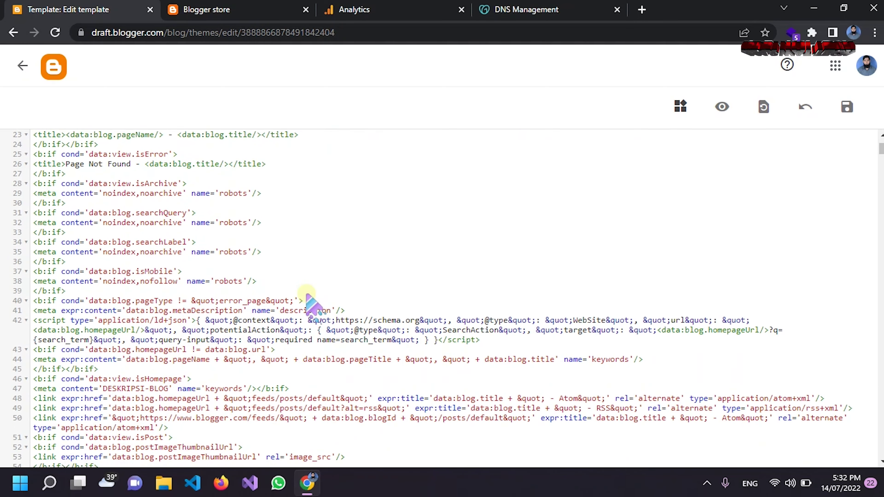
scroll(313, 306, down, 10)
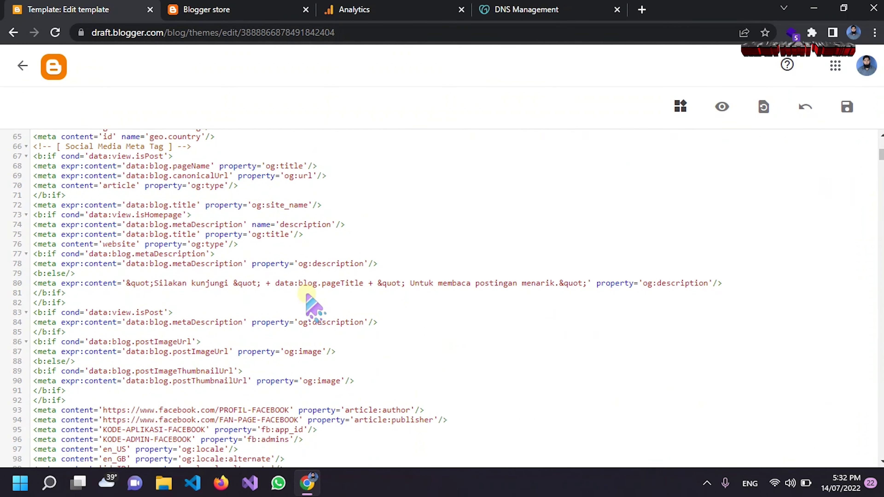
scroll(306, 295, down, 6)
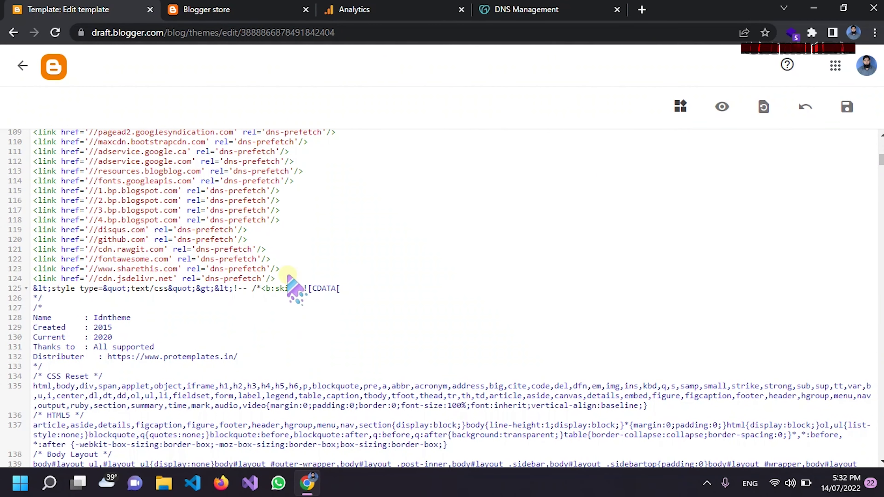
key(Return)
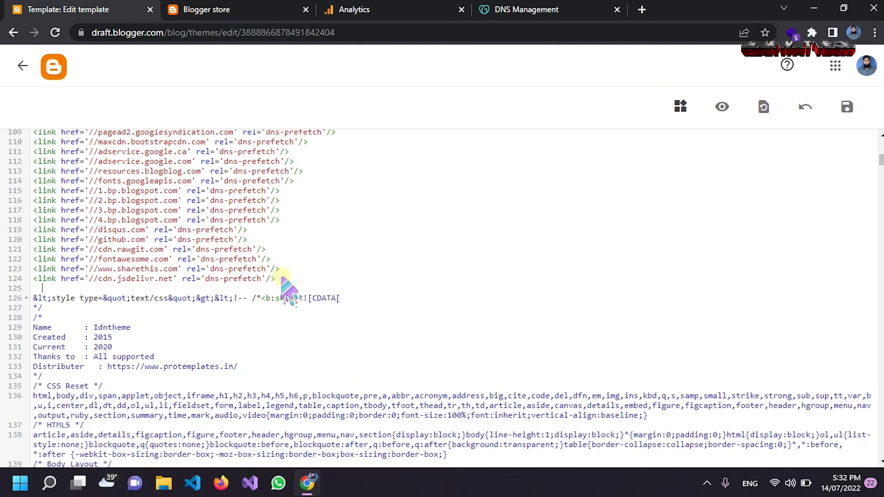
Step: Switch to Analytics and copy the complete Global Site Tag (gtag.js) snippet from the property's tracking code page
click(400, 9)
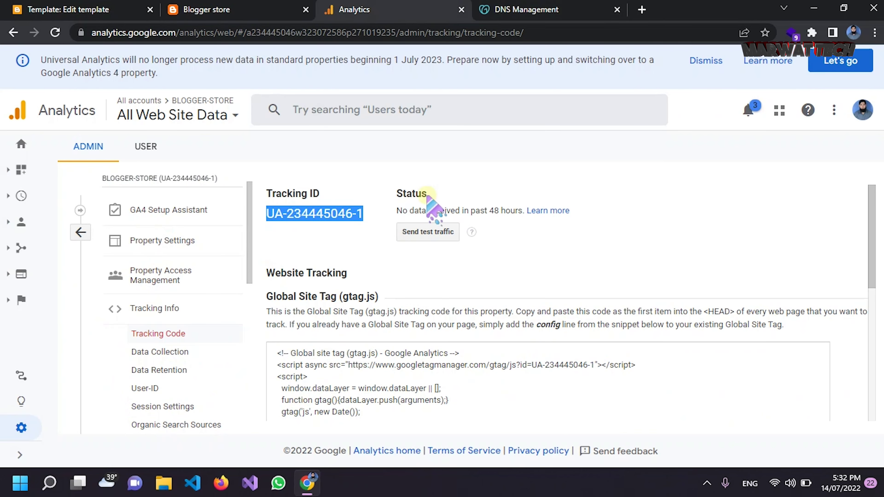
scroll(411, 314, down, 5)
scroll(410, 313, up, 2)
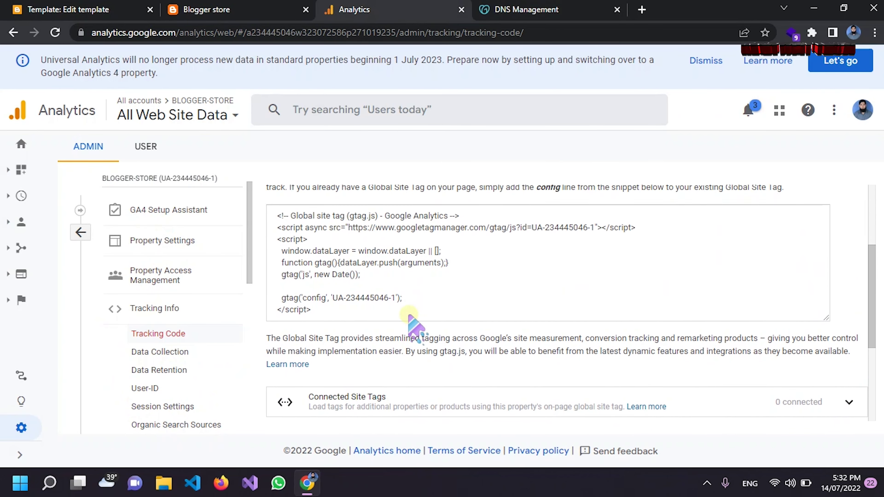
drag(299, 333, 274, 230)
key(ctrl+c)
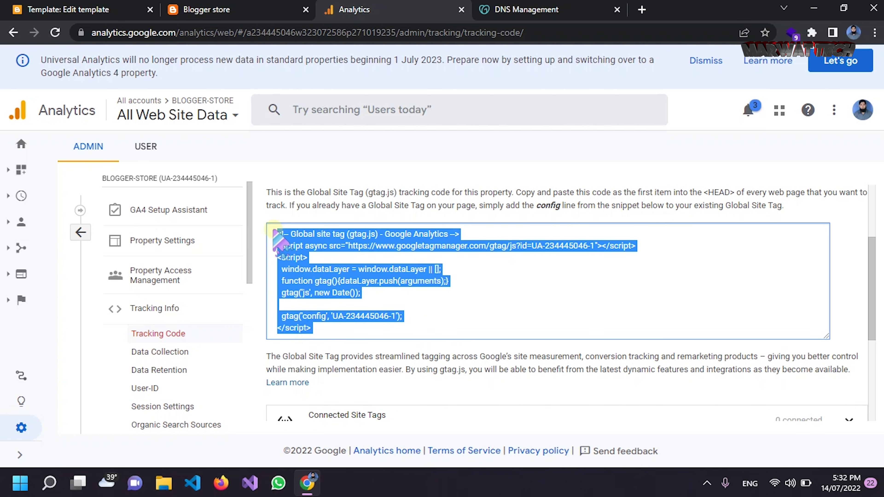
Step: Return to the theme's HTML and paste the copied gtag.js snippet on the blank line above the style block
scroll(529, 317, down, 5)
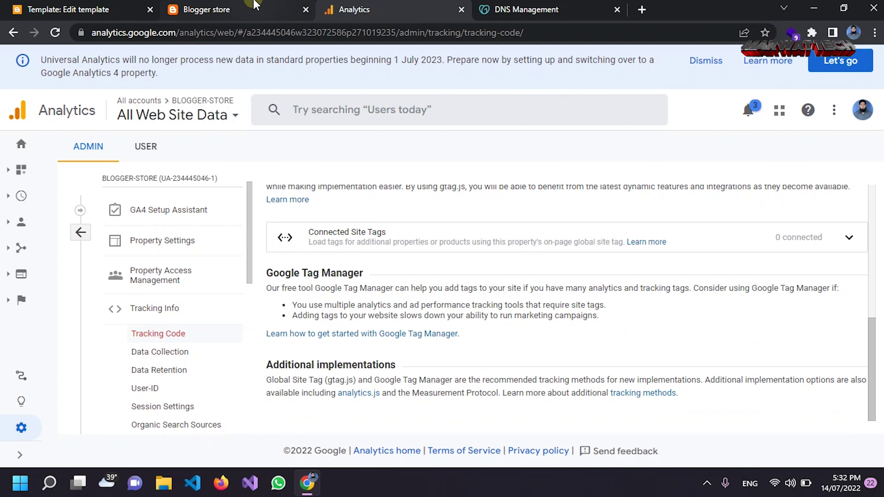
click(102, 5)
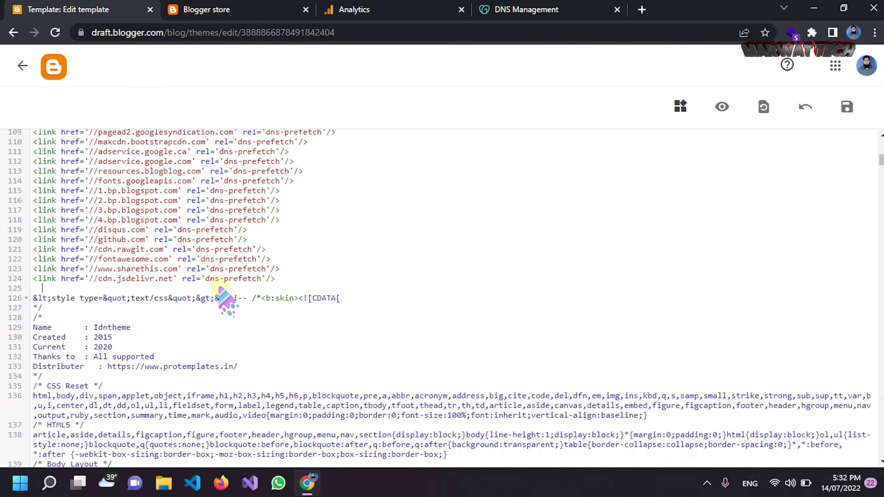
key(ctrl+v)
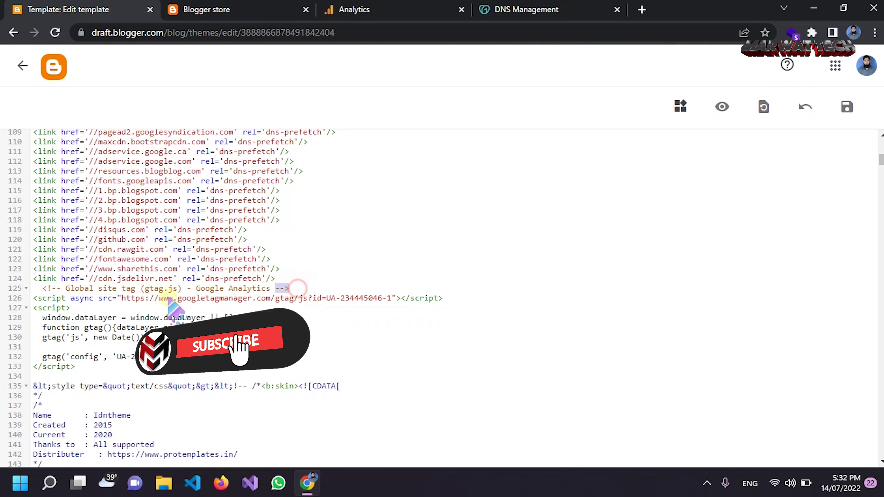
Step: Duplicate the "Global site tag (gtag.js) - Google Analytics" comment below the snippet's closing script tag, save the theme and leave the editor
drag(168, 298, 41, 289)
key(ctrl+c)
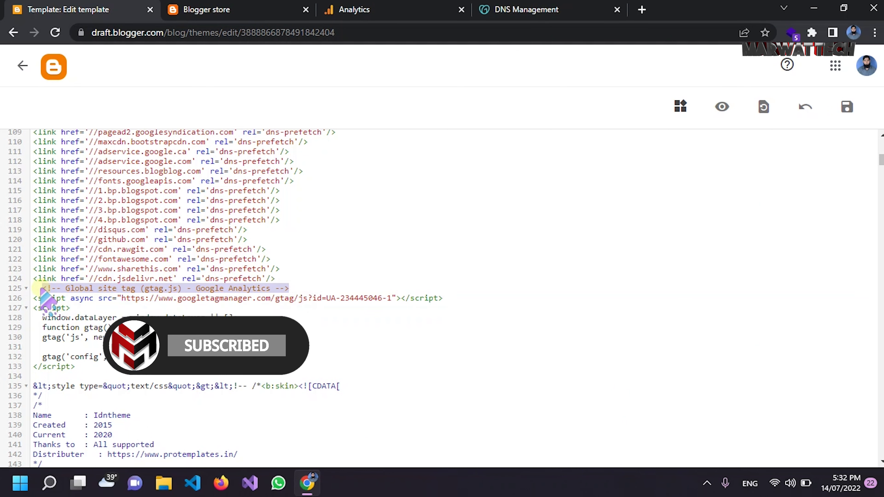
click(52, 375)
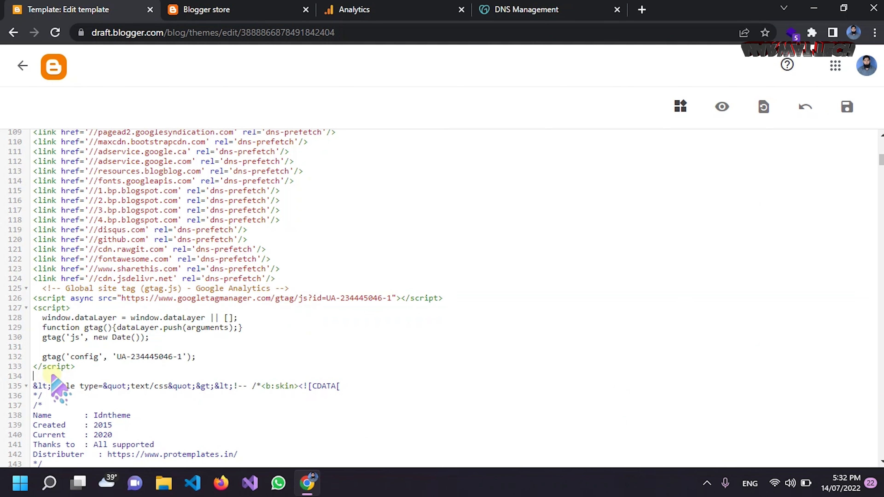
key(ctrl+v)
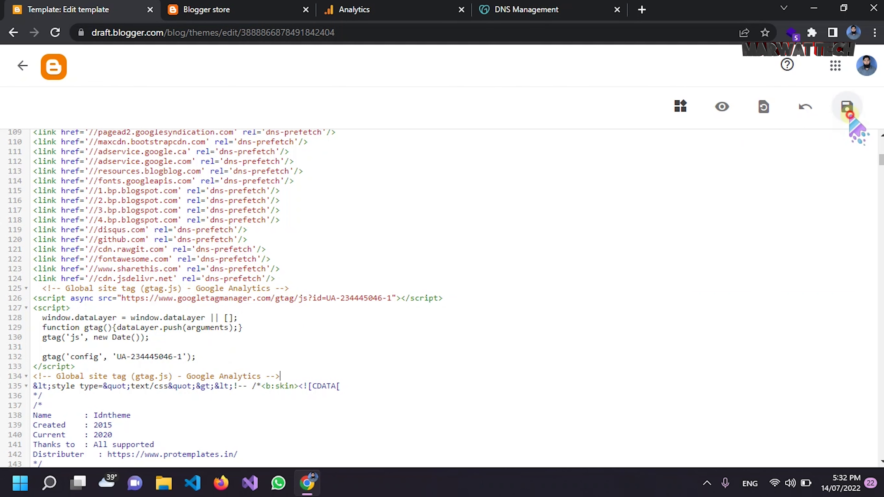
click(846, 106)
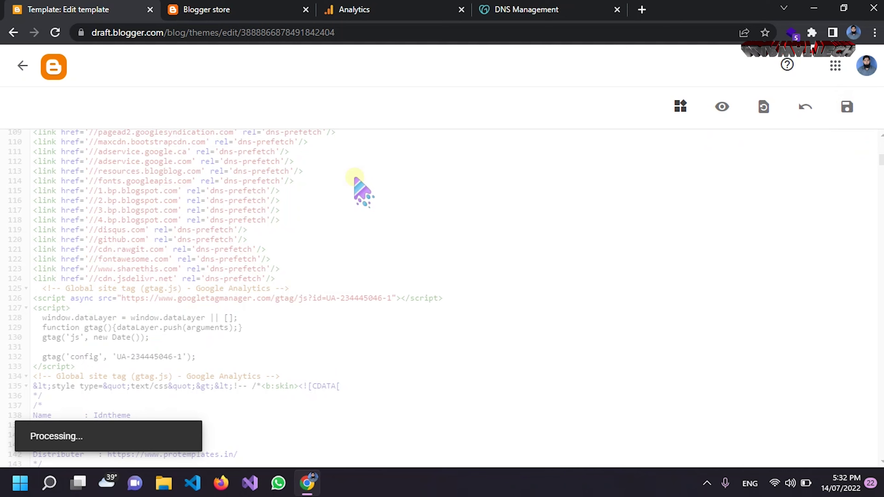
click(24, 67)
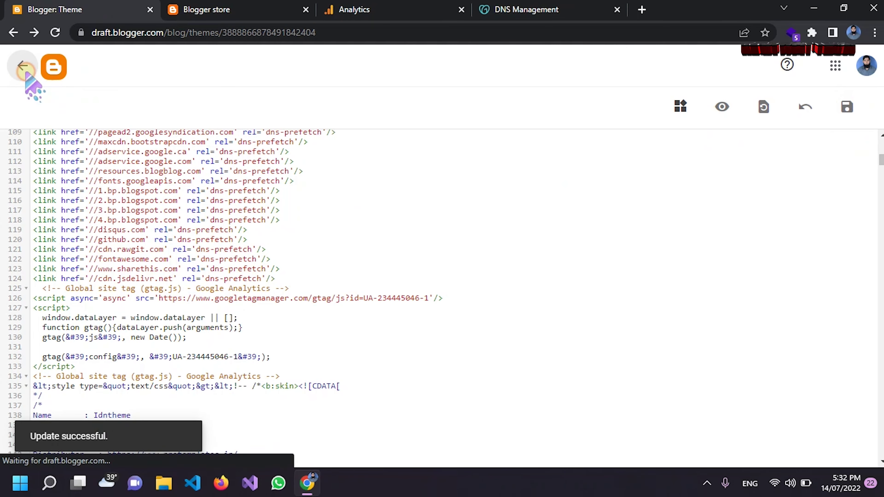
Step: Switch to Analytics, dismiss the Universal Analytics notice and open the property's Home overview
click(337, 7)
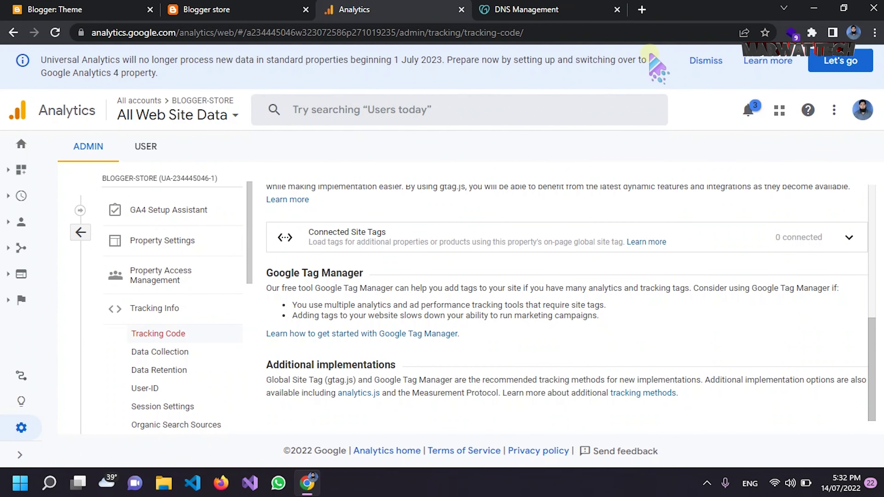
click(706, 61)
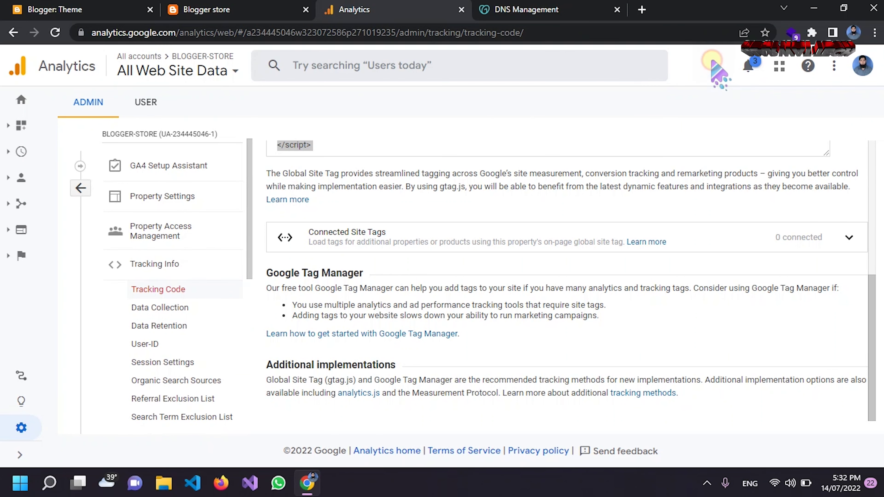
click(20, 99)
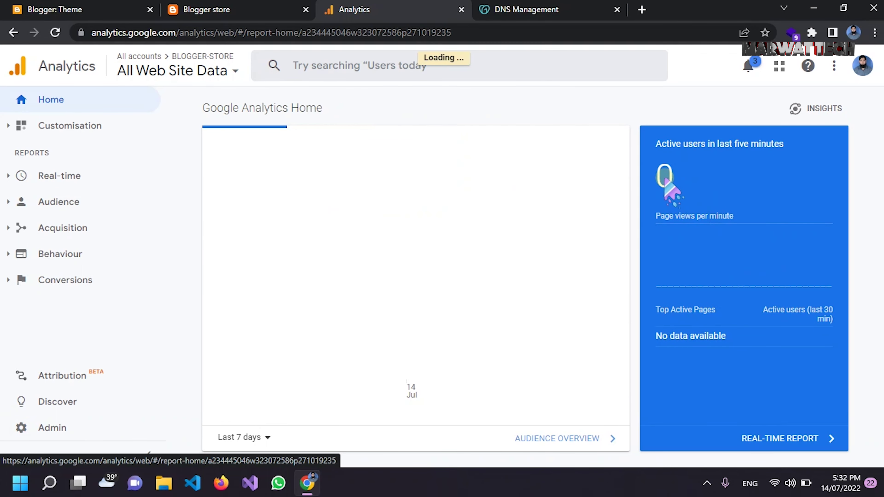
Step: Load blogger-store.com, look through its home page as a visitor and return to Analytics
click(253, 5)
scroll(188, 191, down, 5)
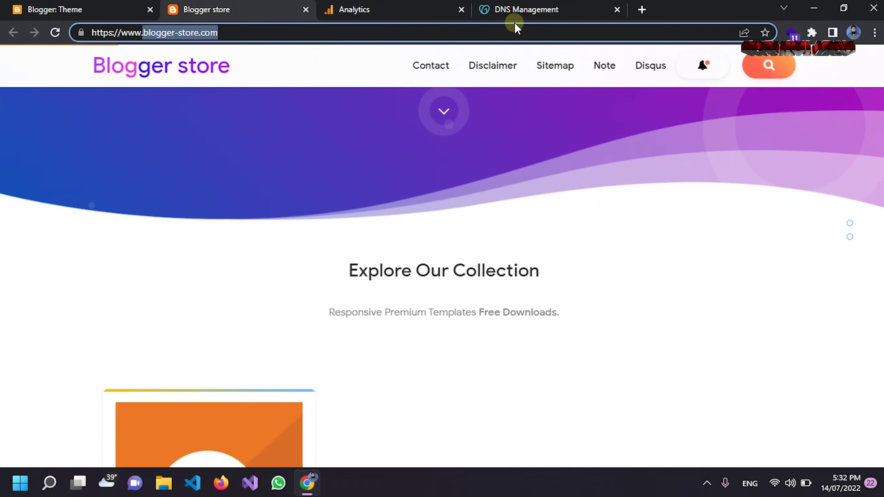
click(223, 56)
click(197, 85)
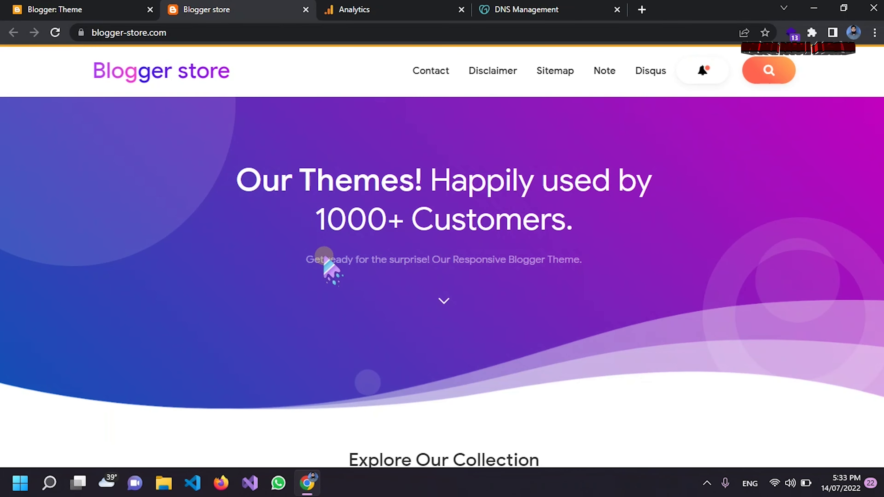
scroll(324, 257, down, 5)
scroll(330, 266, down, 10)
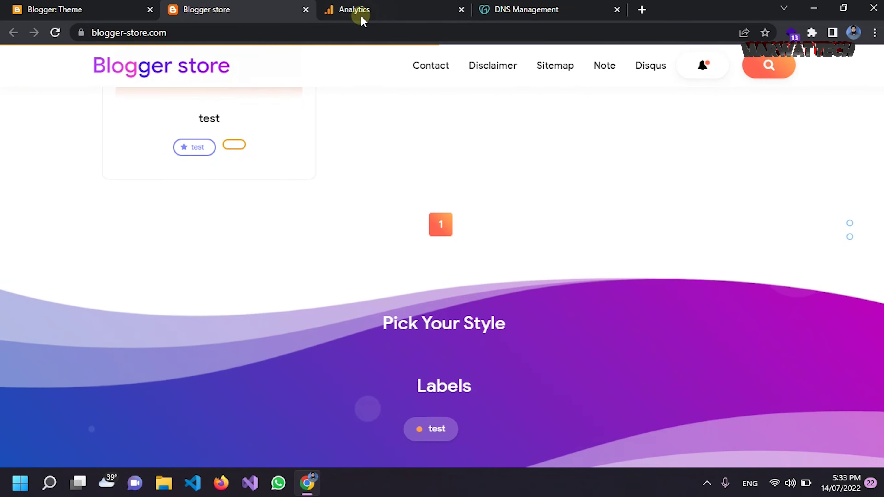
click(361, 14)
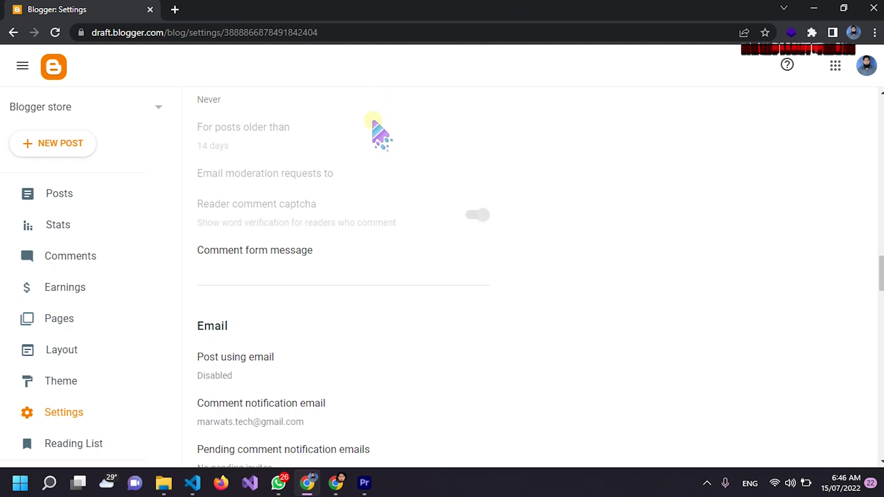
Step: In the blog settings' Crawlers and indexing section, enable custom robots.txt and open its content for editing
scroll(395, 233, down, 10)
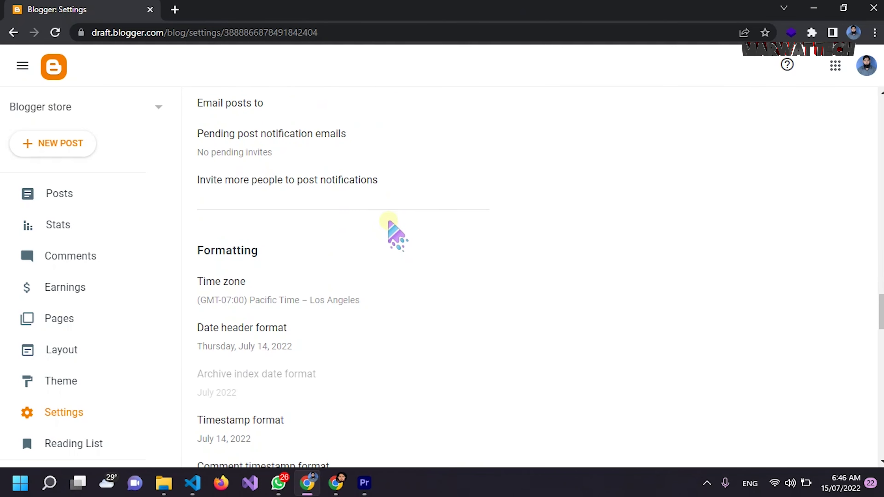
scroll(389, 222, down, 8)
scroll(389, 222, down, 5)
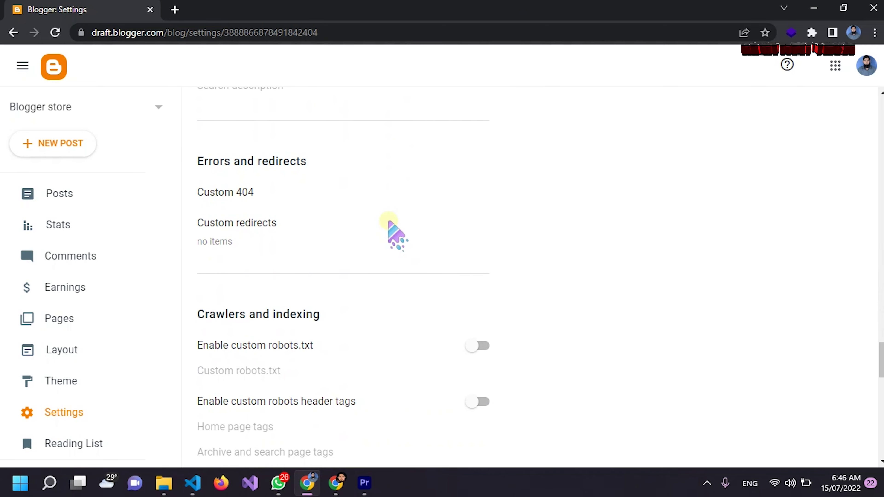
scroll(388, 223, down, 2)
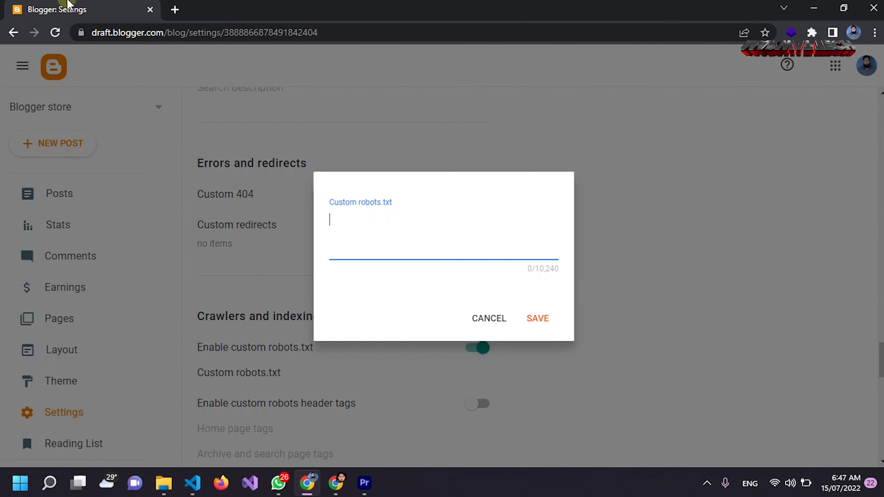
Step: Load marwat-techs.blogspot.com in a new browser tab and open the site's Best Blogger Sitemap Generator tool
click(175, 10)
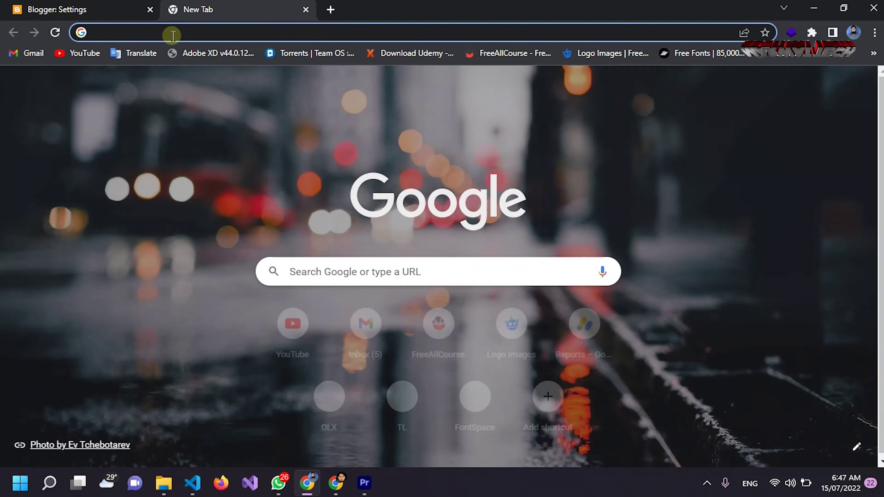
text(marwat-techs.blogspot.com)
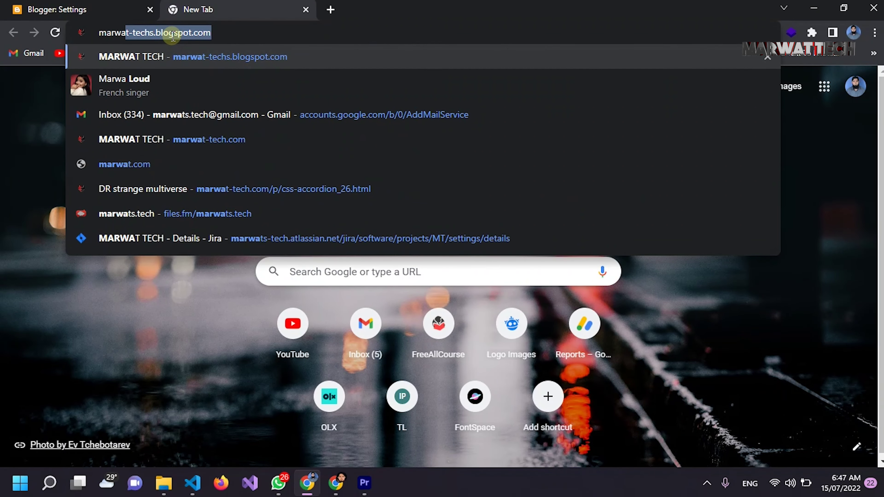
key(Return)
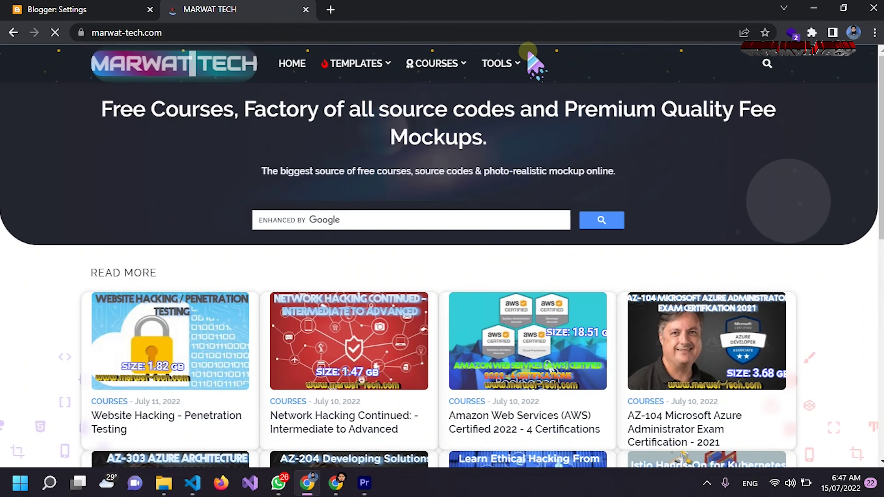
mouse_move(501, 64)
click(522, 152)
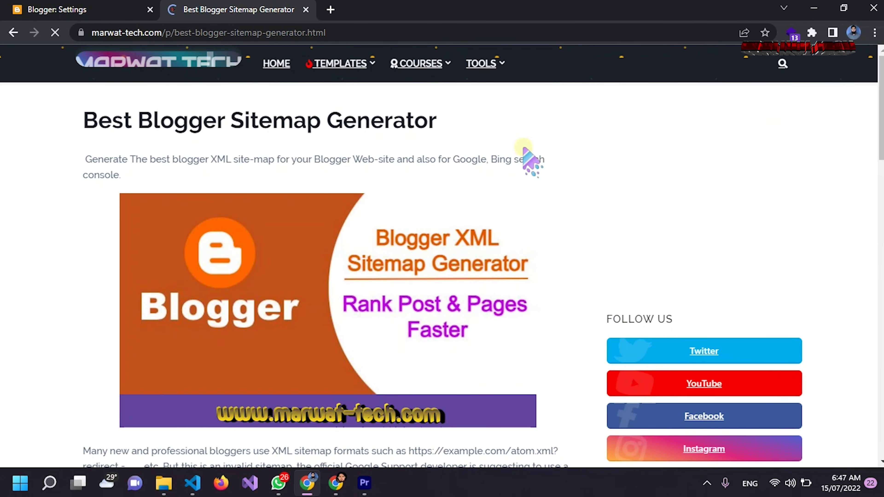
Step: Find the website address field of the XML Blogger Sitemap Generator Tool and return to the Blogger settings
scroll(430, 212, down, 10)
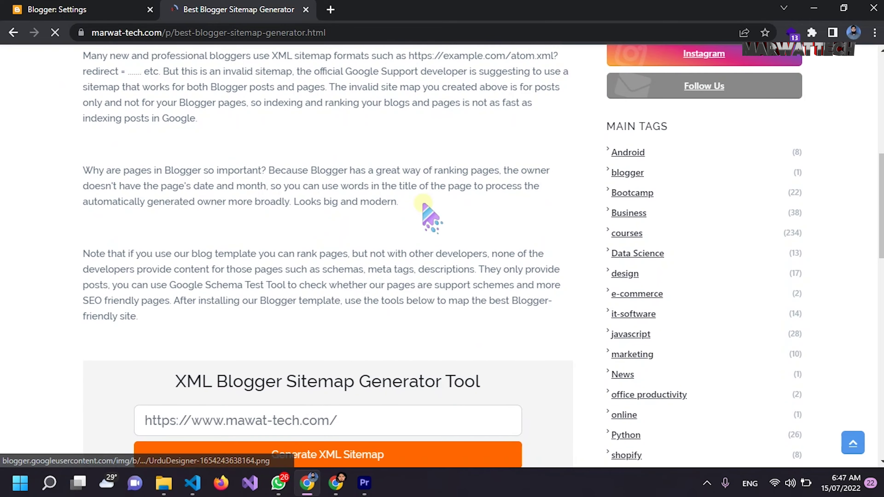
scroll(430, 212, down, 6)
click(310, 189)
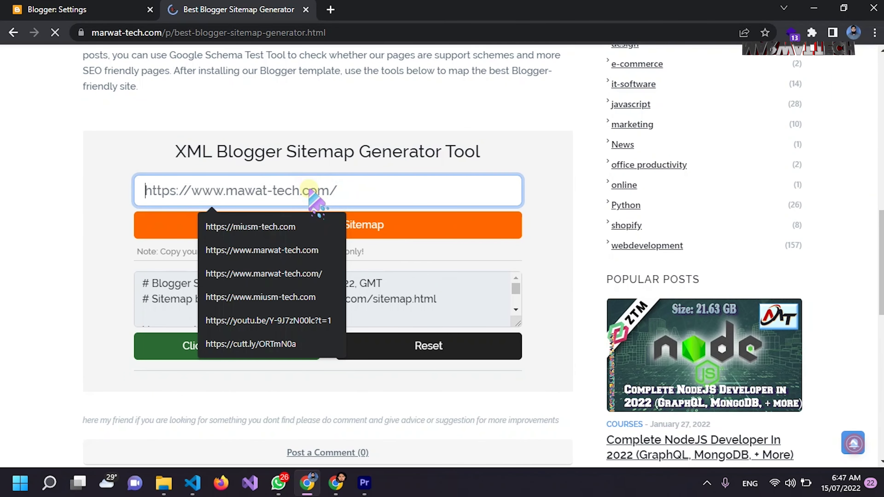
click(113, 3)
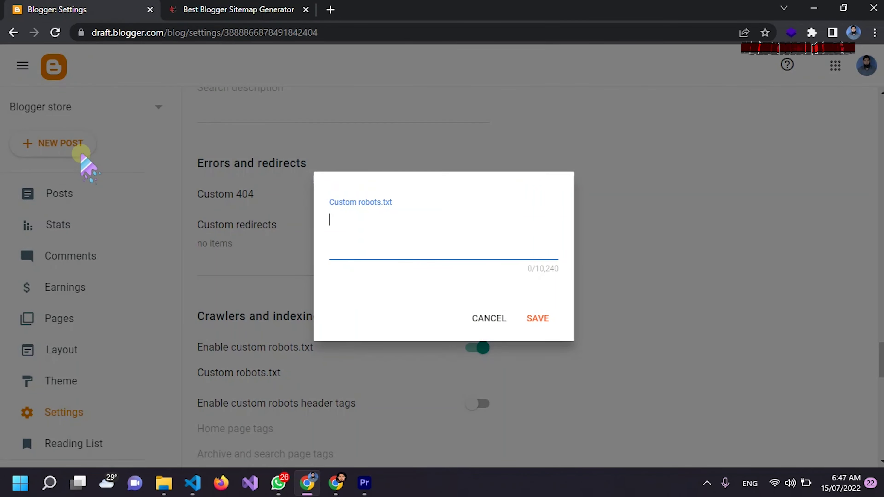
Step: Load blogger-store.com in a new browser tab and copy the site's address
click(329, 8)
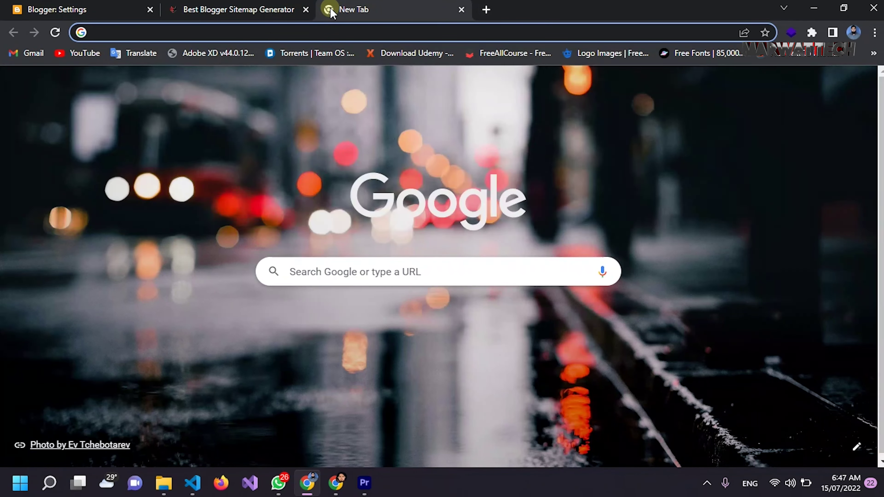
text(blog)
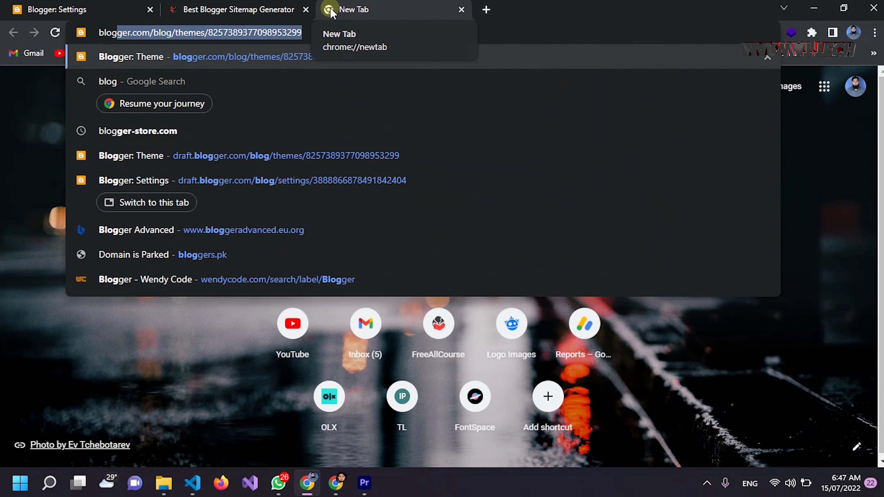
text(gger-st)
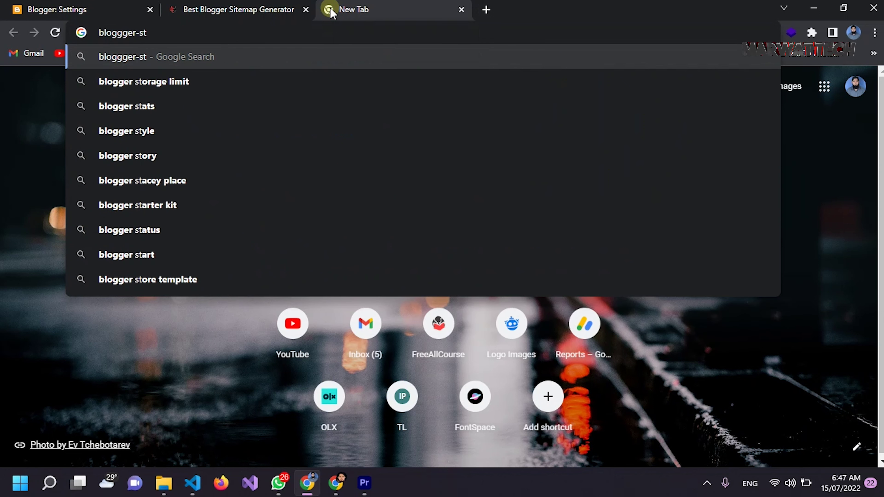
text(ore.com)
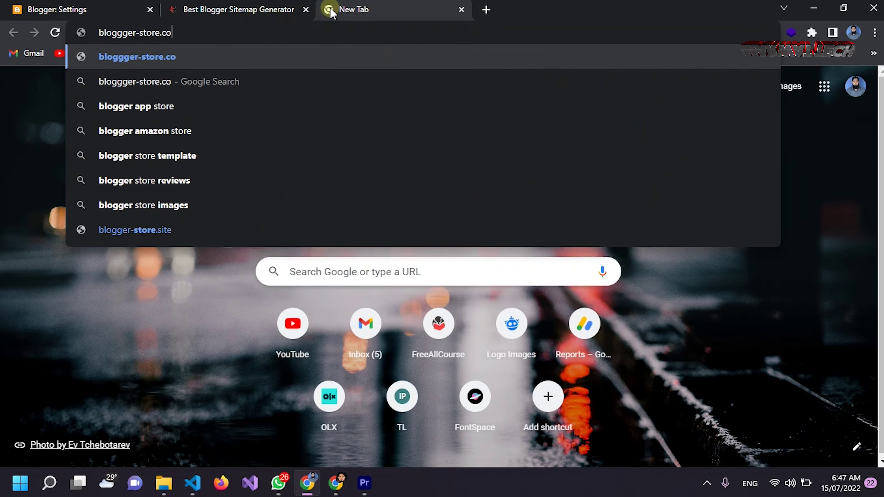
key(Return)
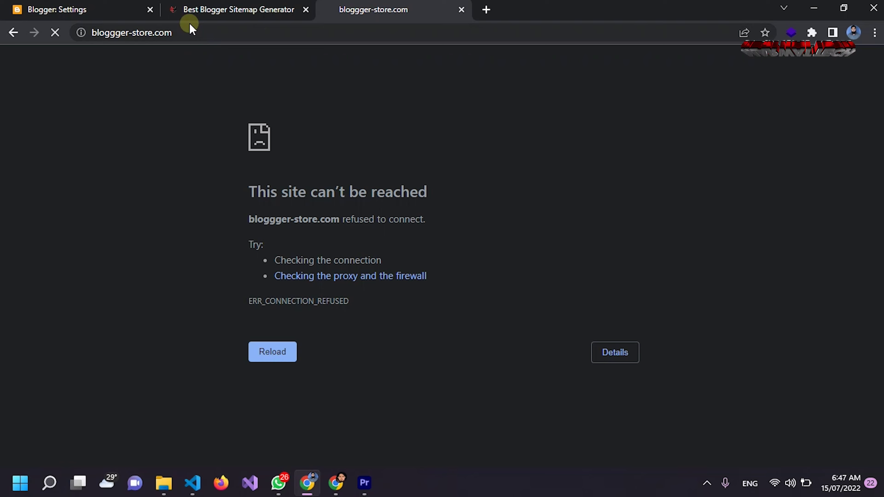
click(121, 33)
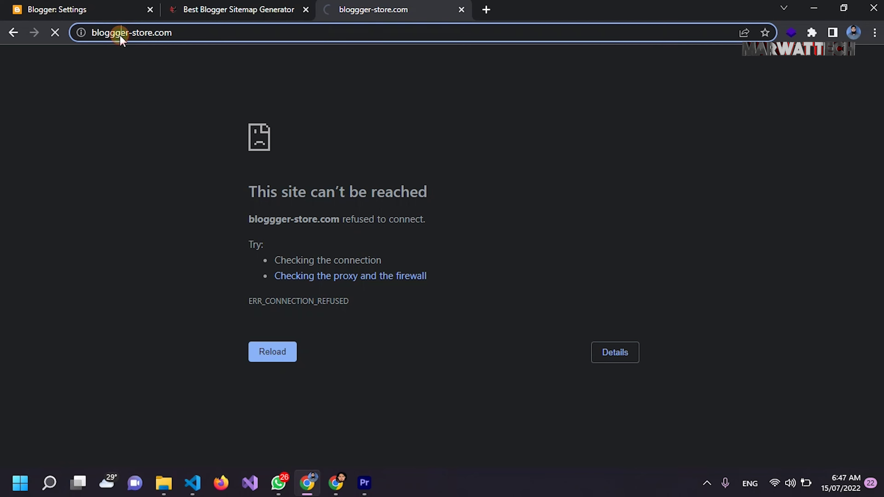
click(119, 33)
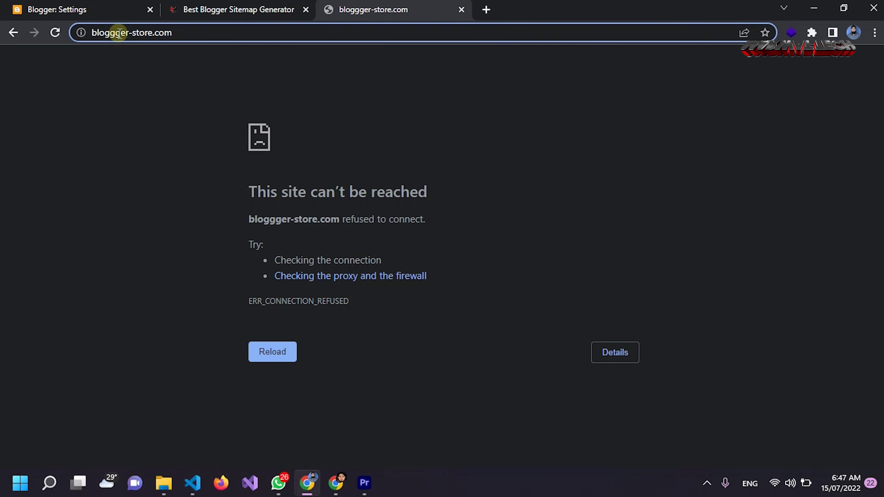
key(BackSpace)
key(Return)
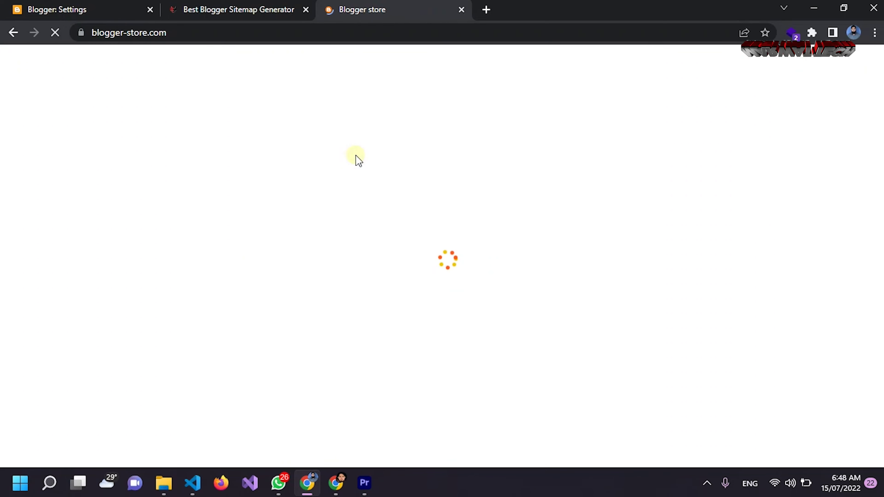
click(196, 33)
key(ctrl+c)
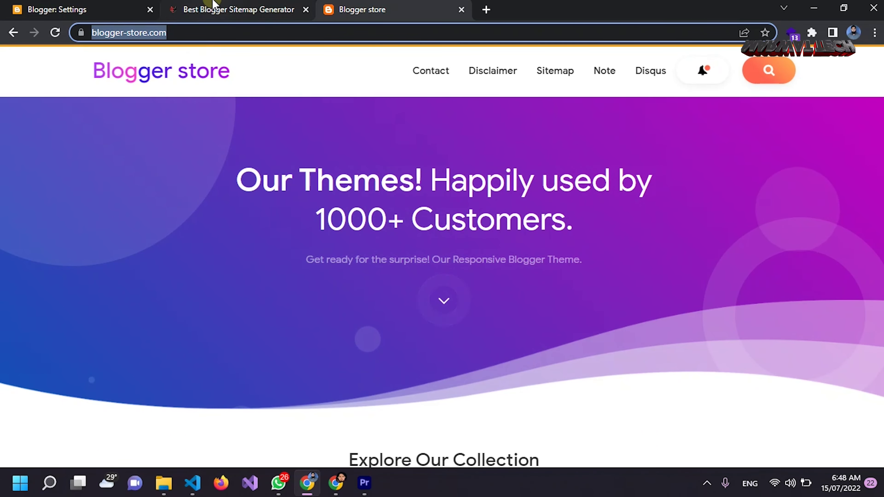
click(212, 9)
click(252, 189)
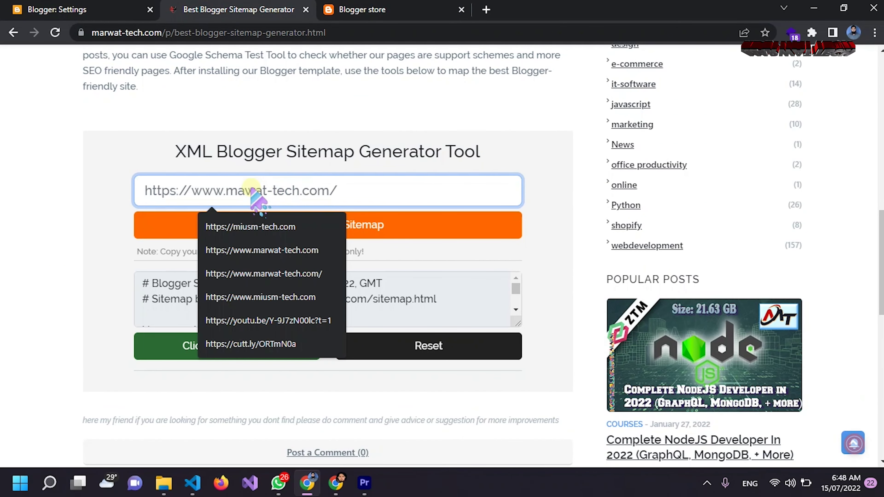
key(ctrl+v)
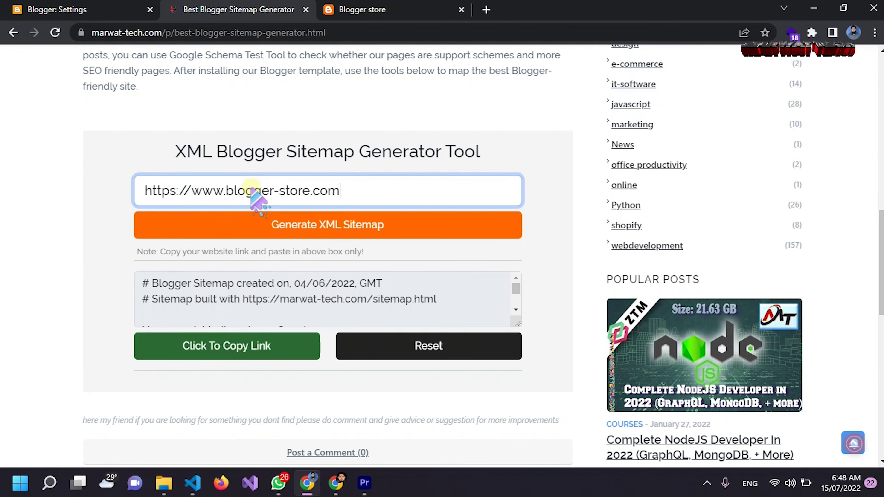
click(325, 225)
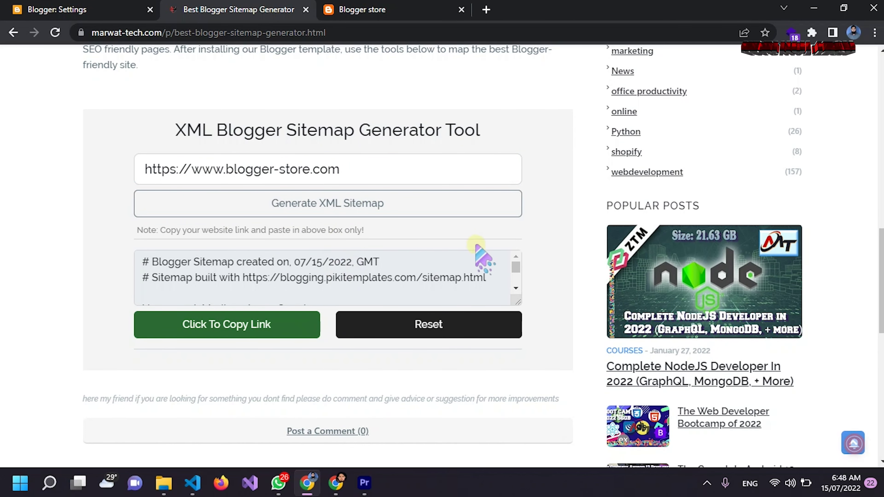
drag(515, 275, 519, 289)
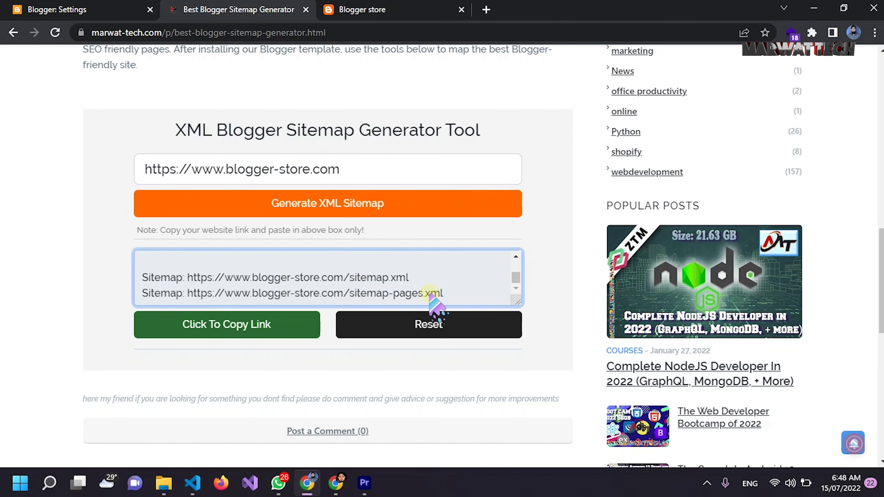
click(243, 329)
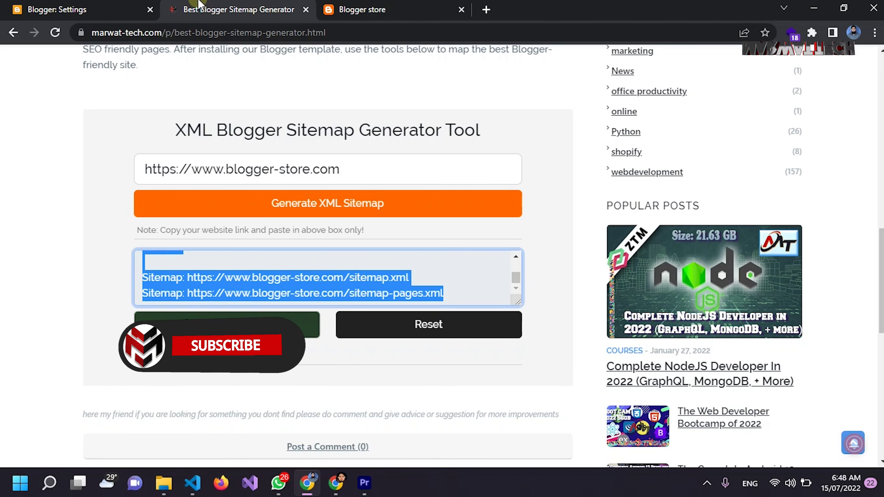
Step: Paste the generated text into Blogger's custom robots.txt and delete the "# Sitemap built with" comment line
click(84, 9)
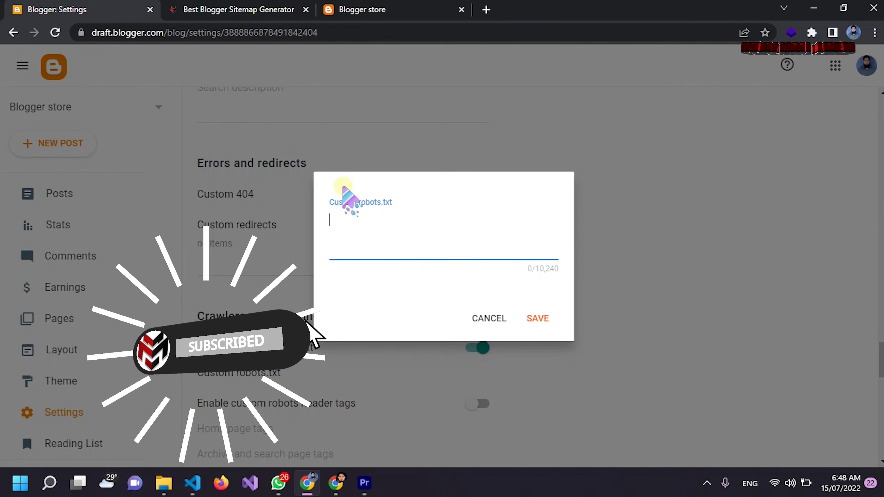
key(ctrl+v)
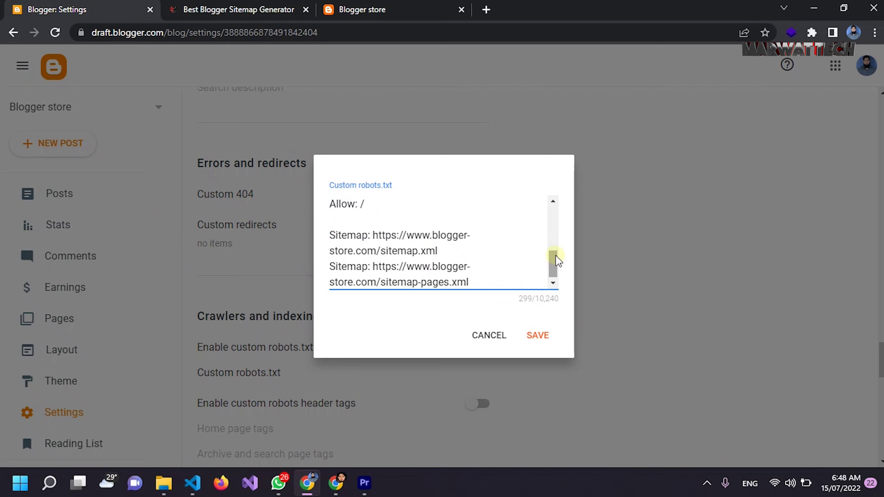
drag(555, 262, 556, 211)
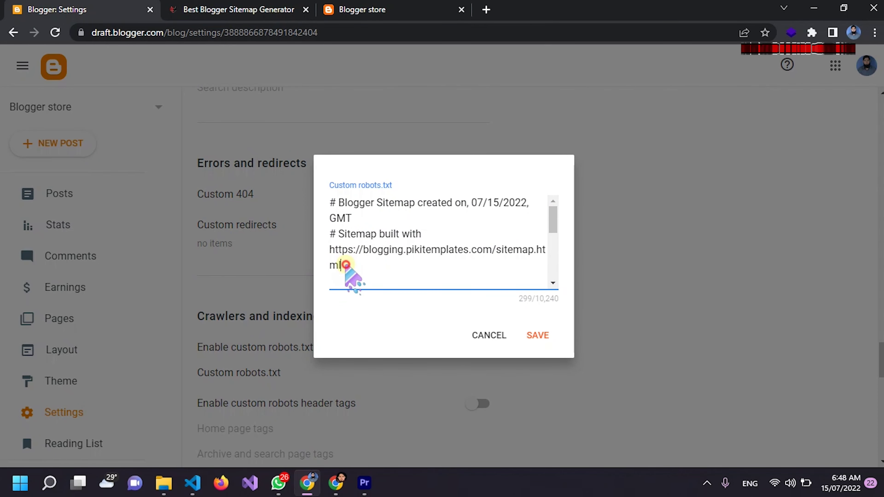
drag(344, 265, 323, 248)
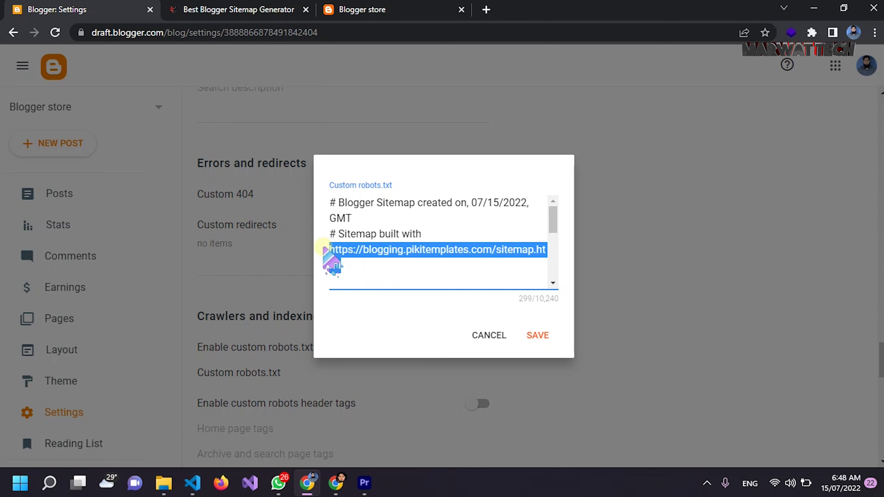
key(BackSpace)
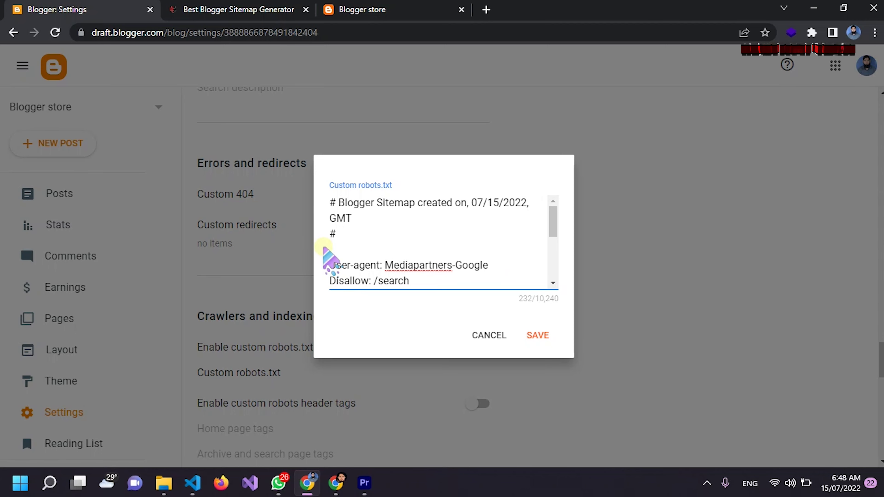
key(BackSpace)
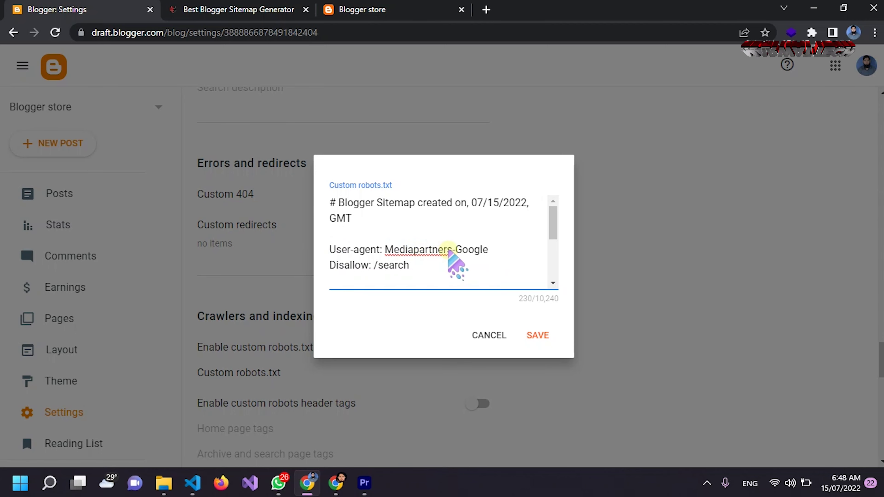
Step: Check the sitemap.xml and sitemap-pages.xml entries in the custom robots.txt and save it
scroll(449, 254, down, 4)
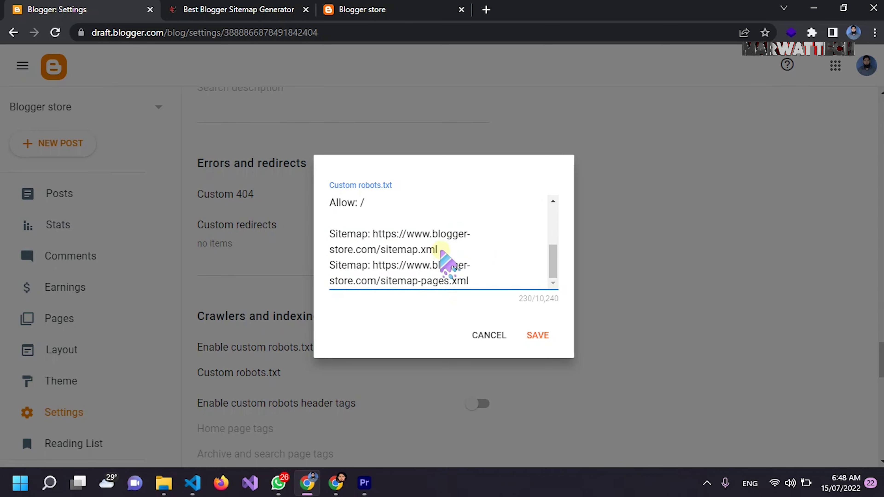
drag(438, 249, 381, 259)
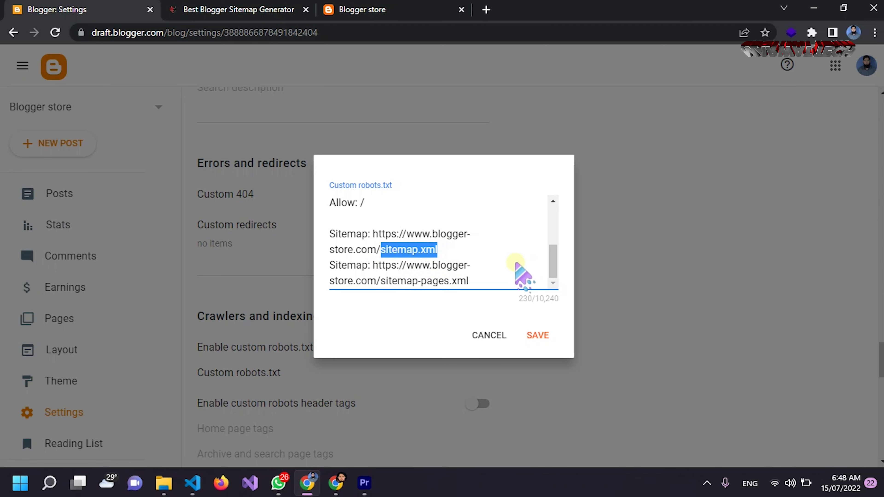
click(472, 280)
drag(473, 281, 380, 280)
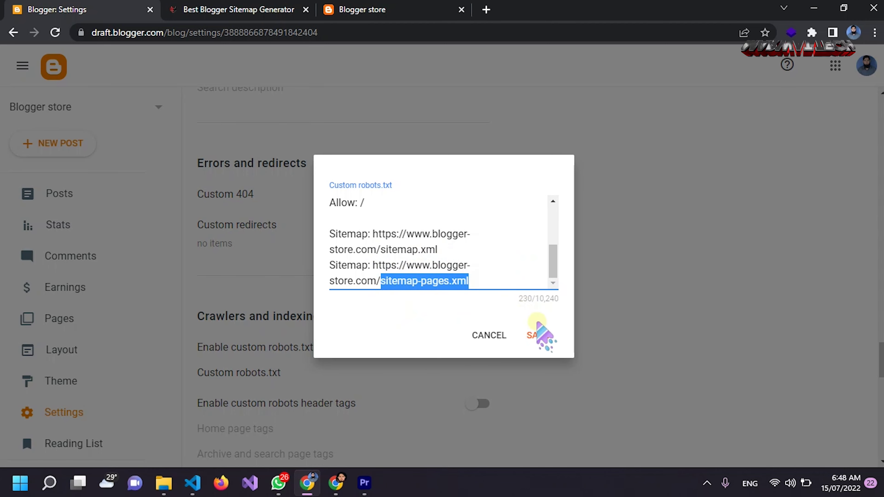
click(538, 334)
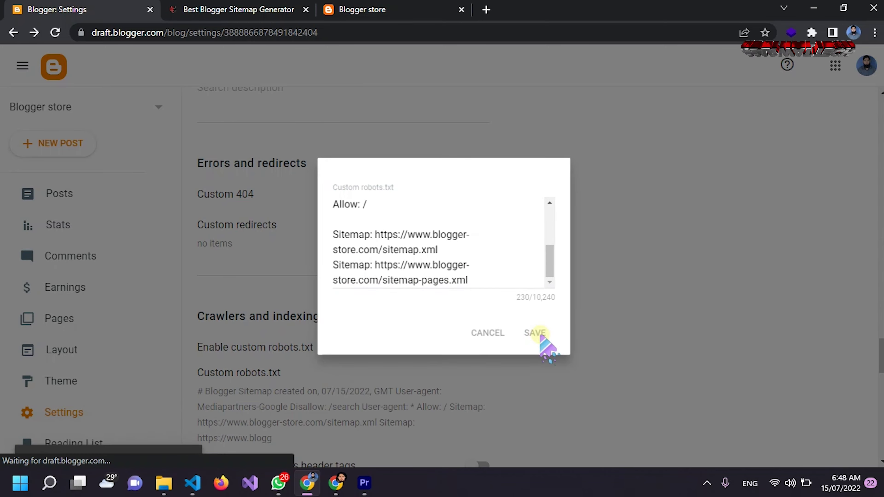
Step: Open the Sitemaps report in Google Search Console from the blog settings and try to submit sitemap.xml as a new sitemap
scroll(243, 278, down, 5)
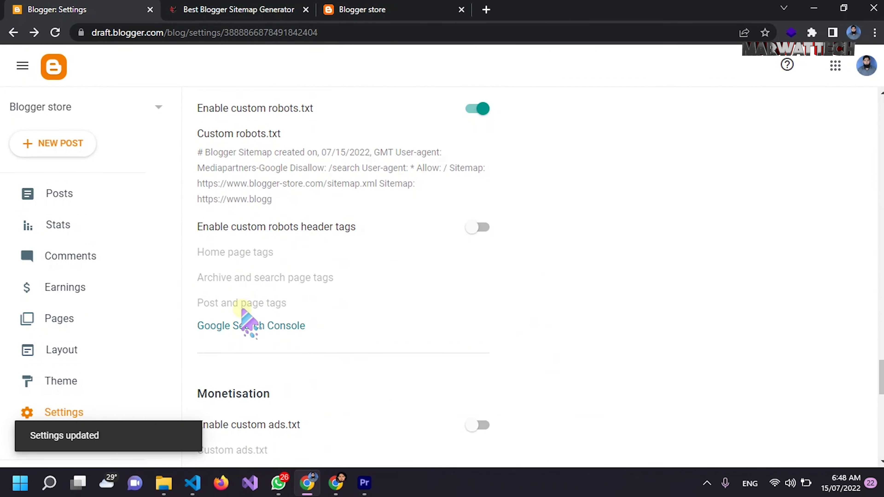
click(239, 328)
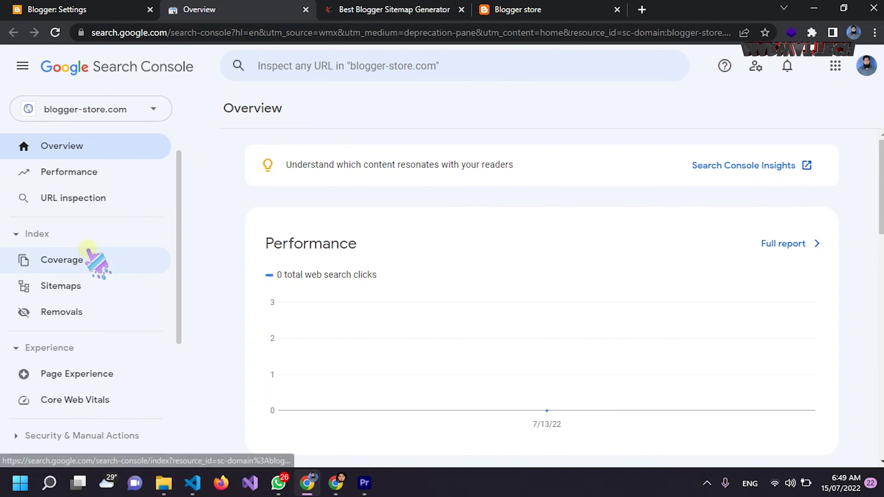
click(83, 287)
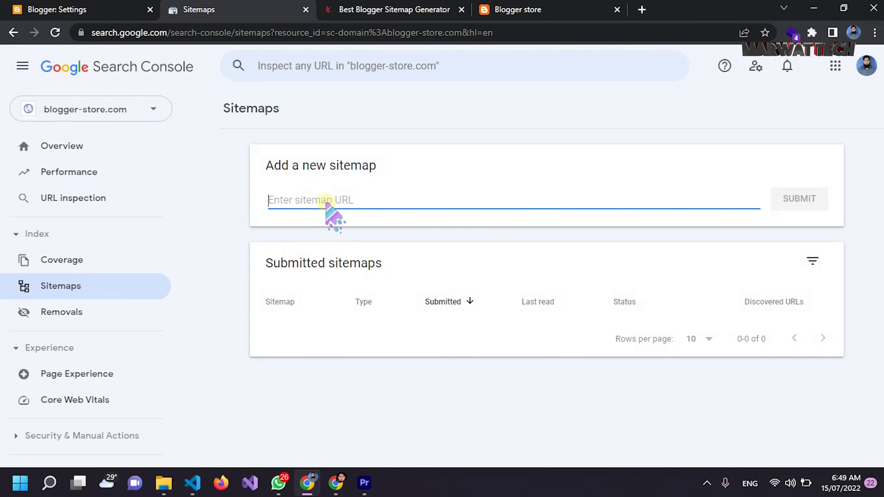
text(sitemap.xml)
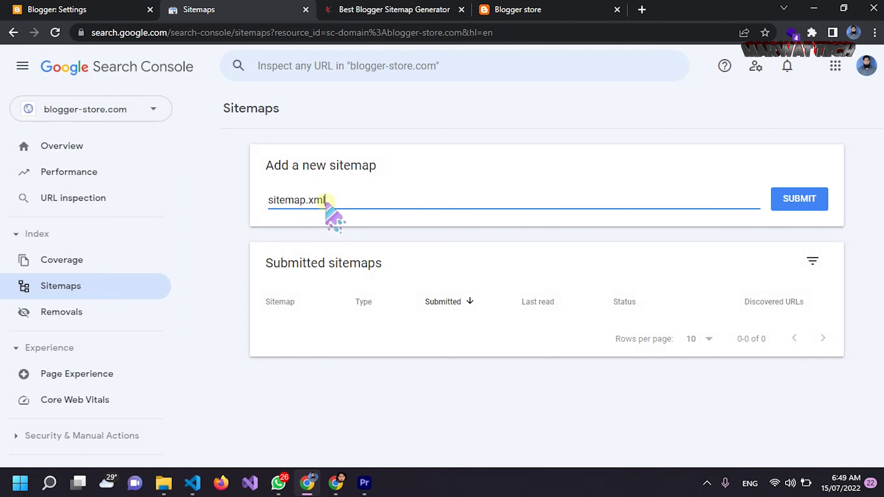
click(800, 200)
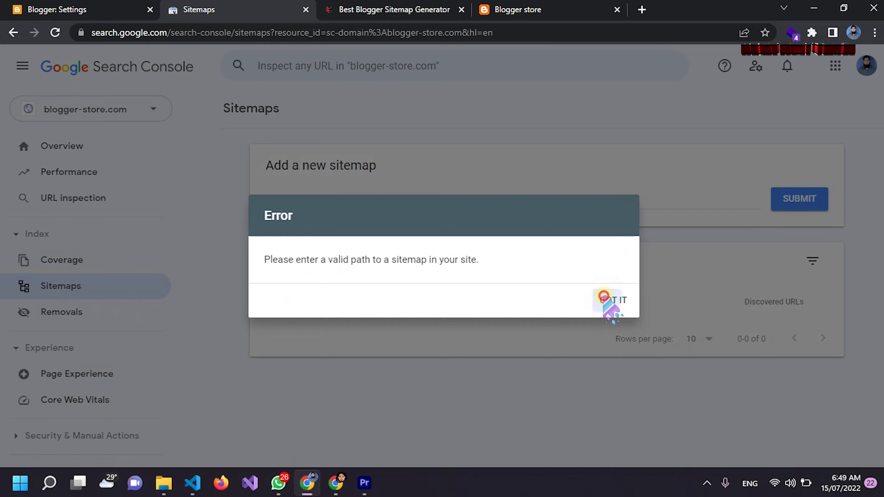
click(612, 299)
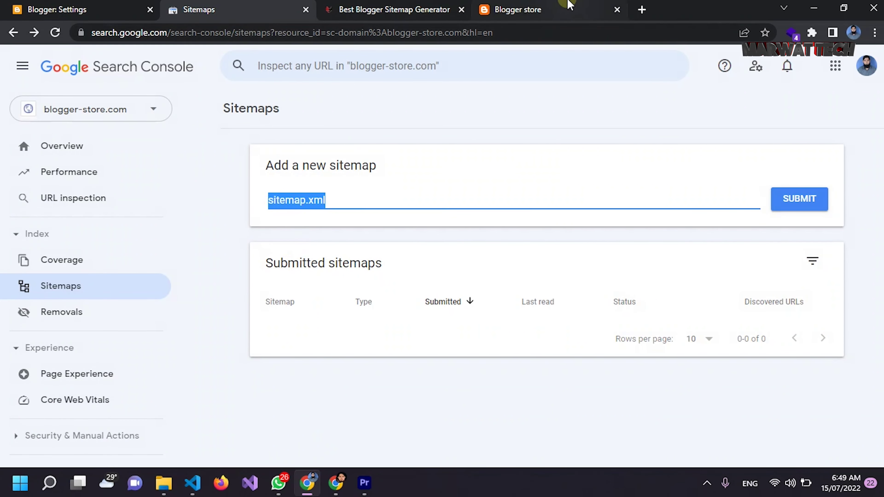
mouse_move(569, 5)
click(365, 33)
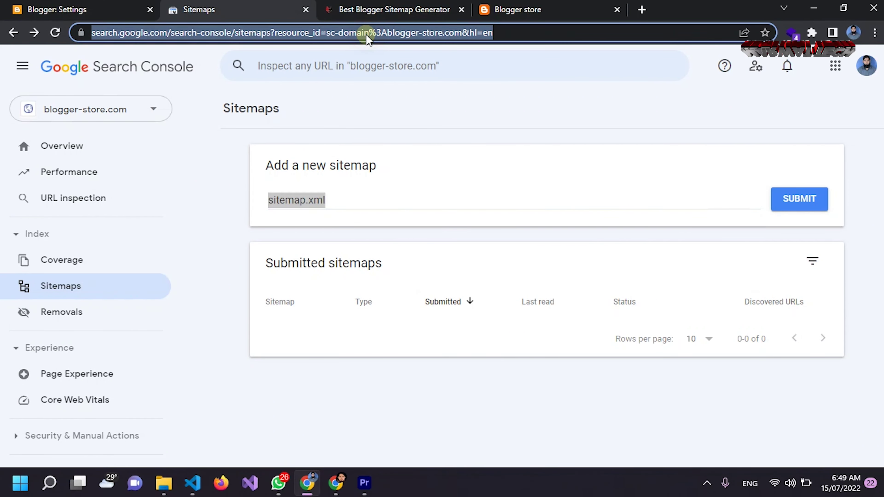
click(579, 4)
click(264, 31)
key(ctrl+a)
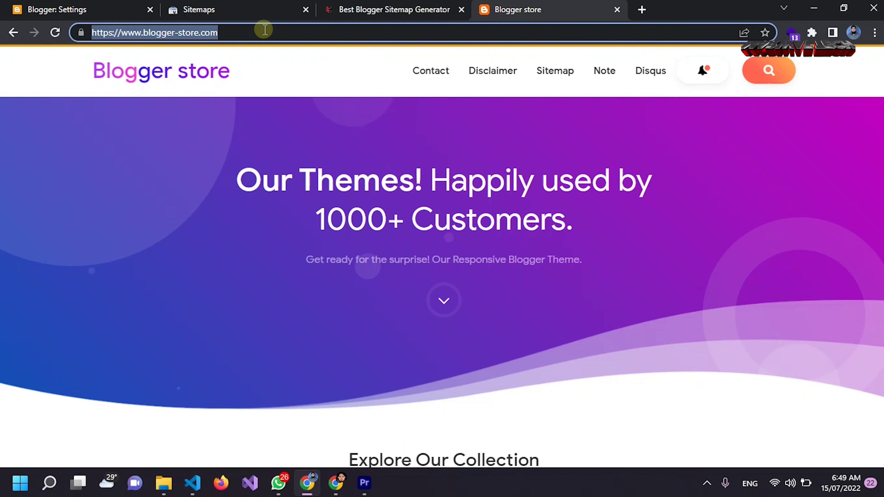
click(227, 4)
click(269, 202)
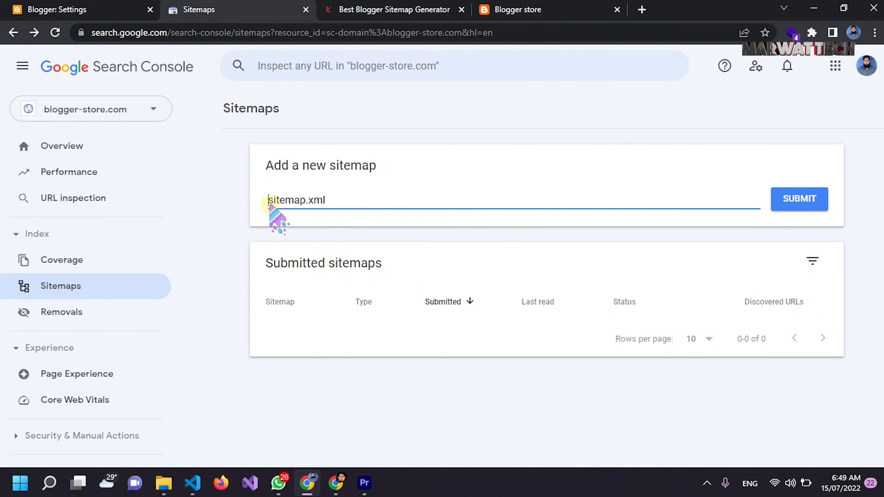
text(https://www.blogger-store.com/)
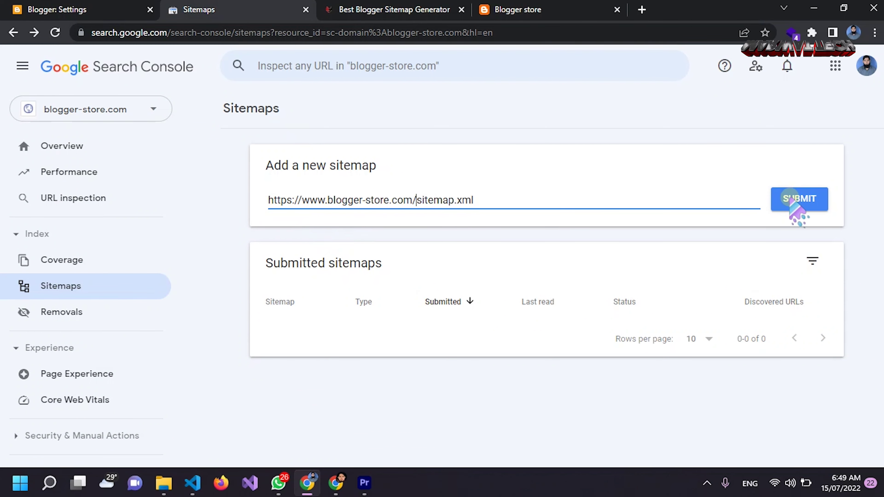
triple_click(514, 200)
key(ctrl+c)
click(797, 203)
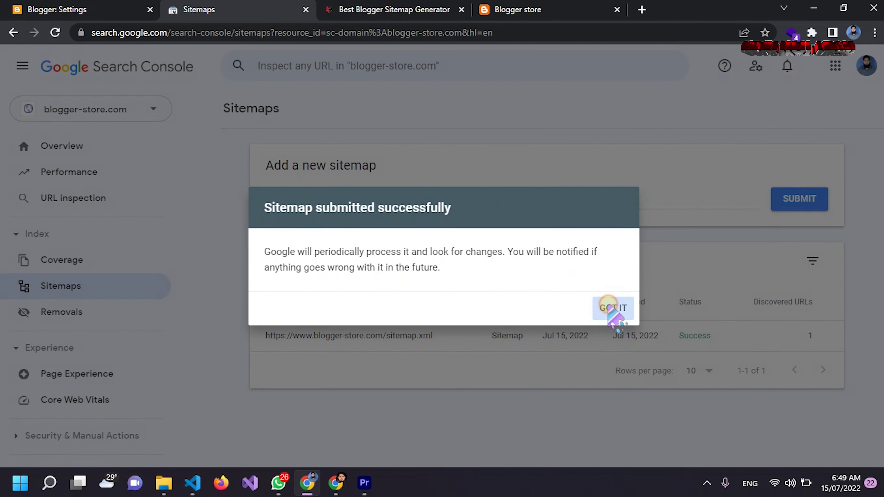
click(611, 306)
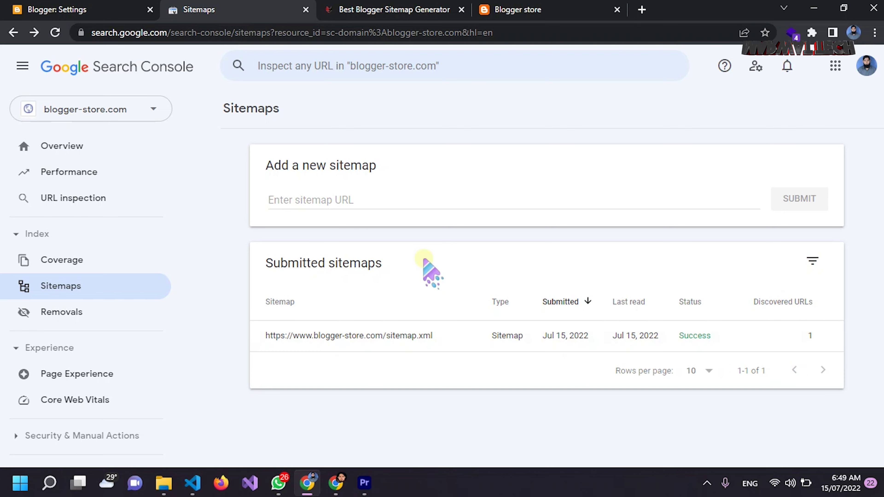
click(332, 201)
key(ctrl+v)
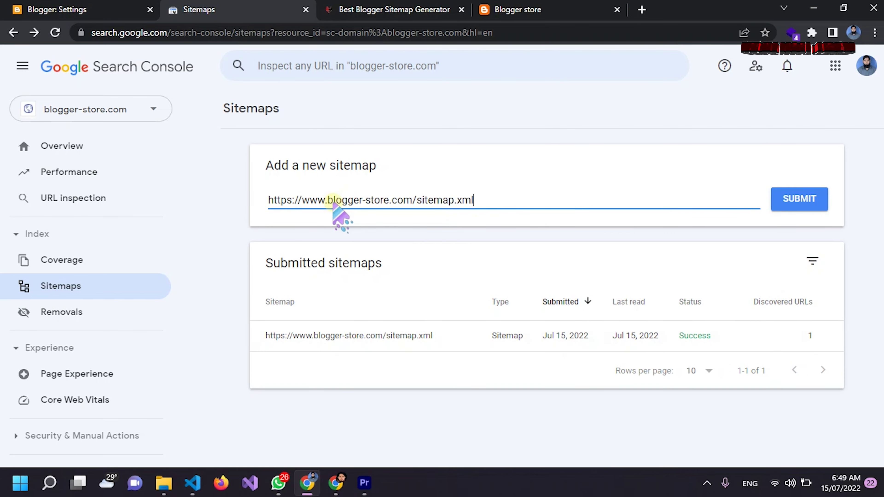
click(452, 204)
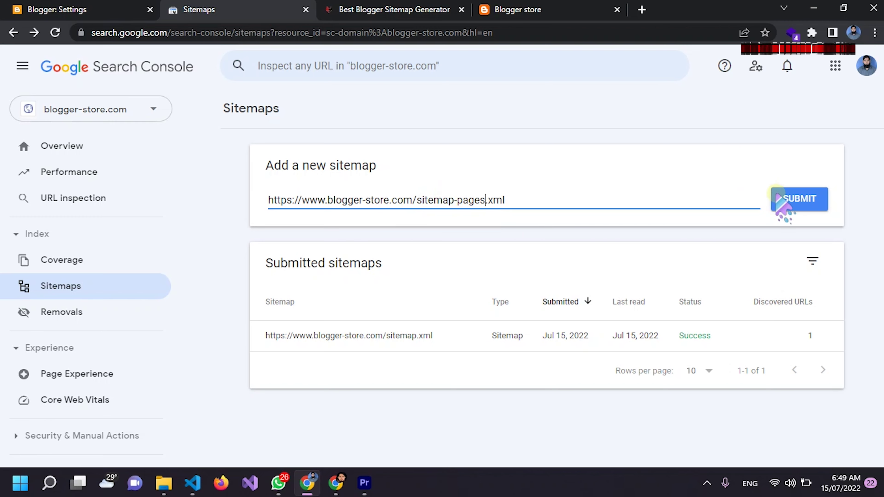
click(783, 202)
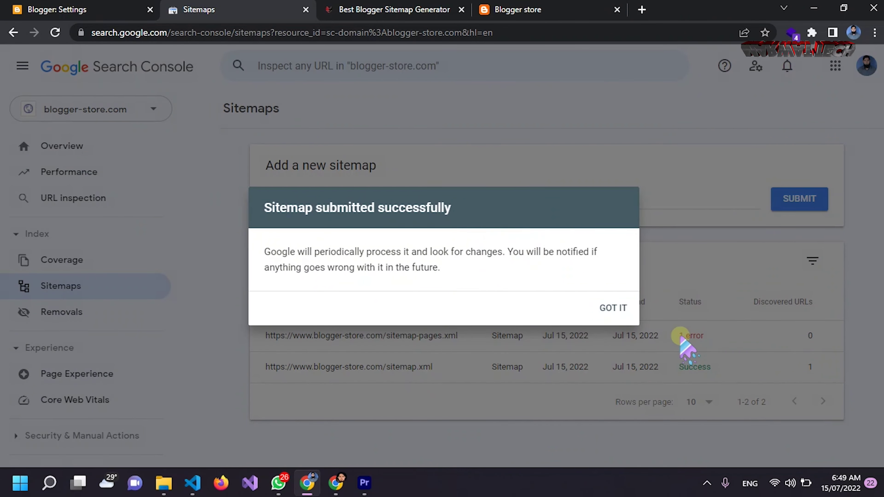
click(616, 308)
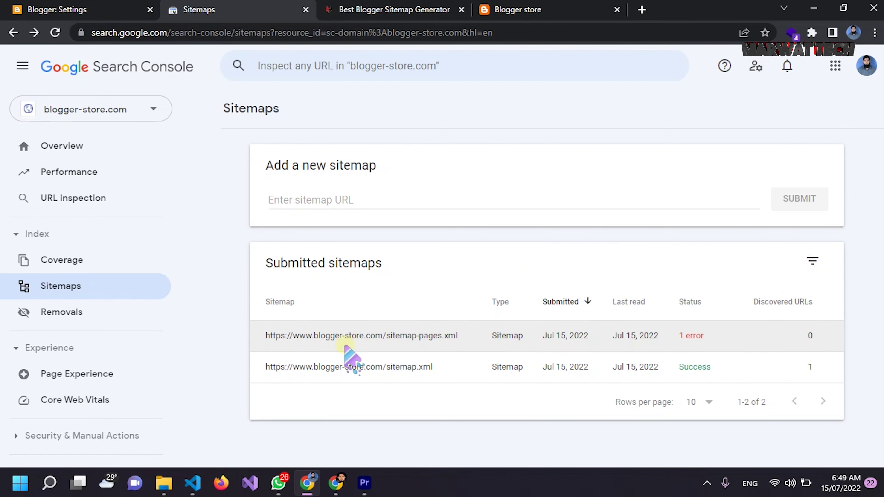
Step: Switch to the daily-techs.com property and examine the details of its submitted atom.xml and sitemap.xml entries
click(108, 112)
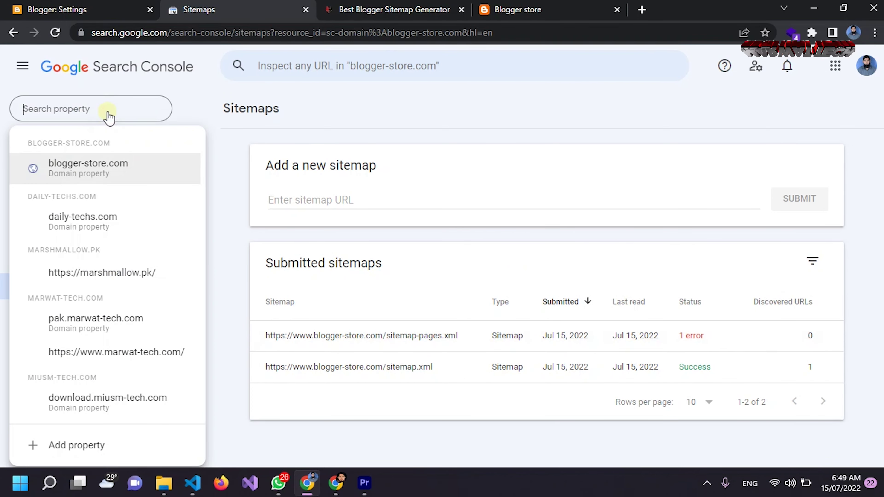
click(119, 223)
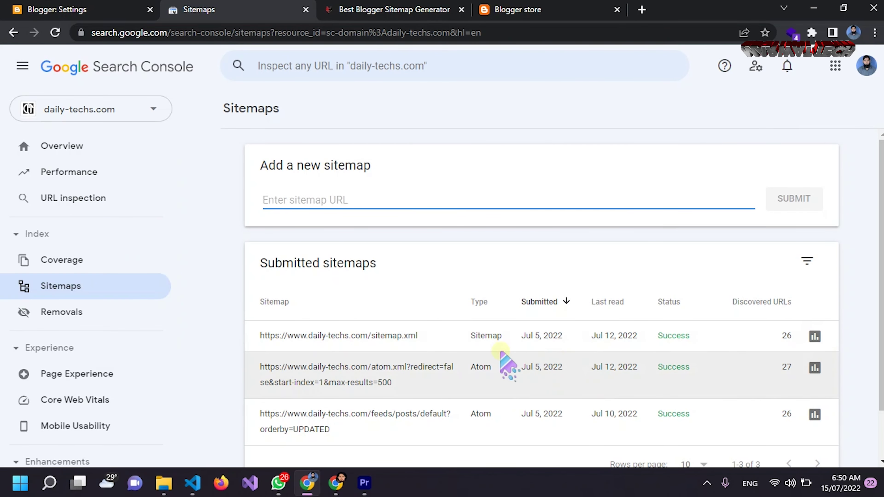
drag(392, 383, 266, 366)
click(480, 370)
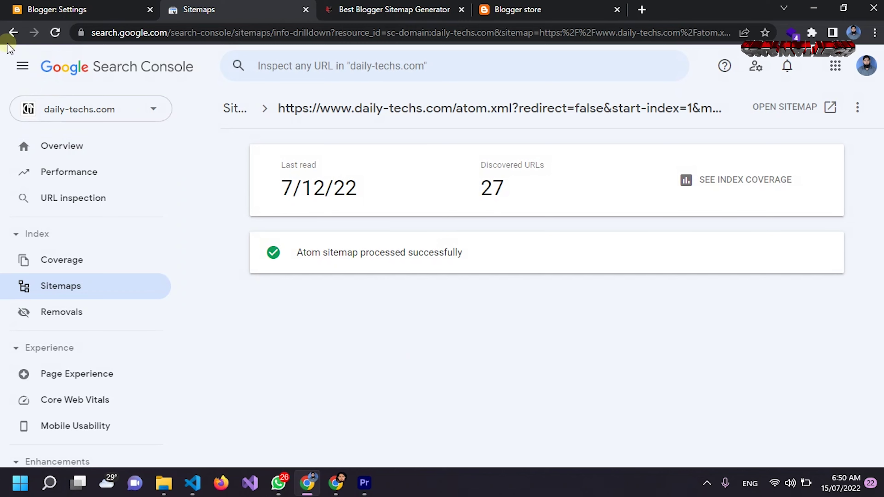
click(13, 32)
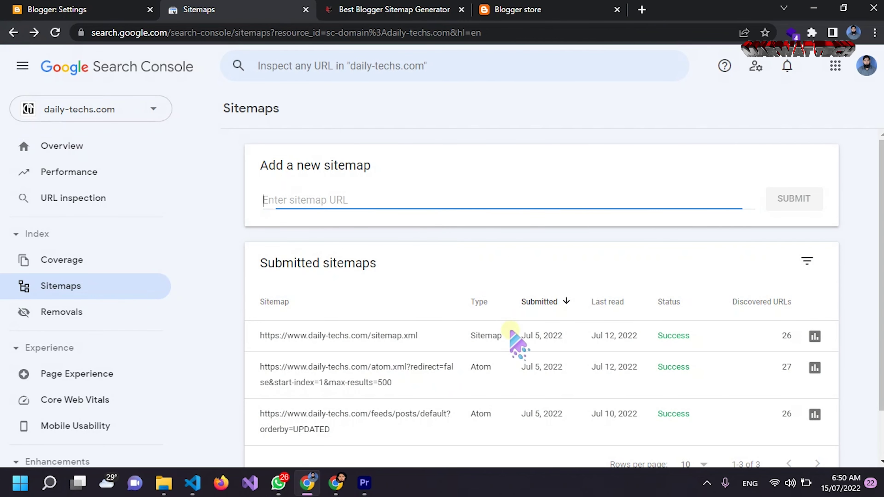
drag(424, 336, 374, 334)
click(371, 335)
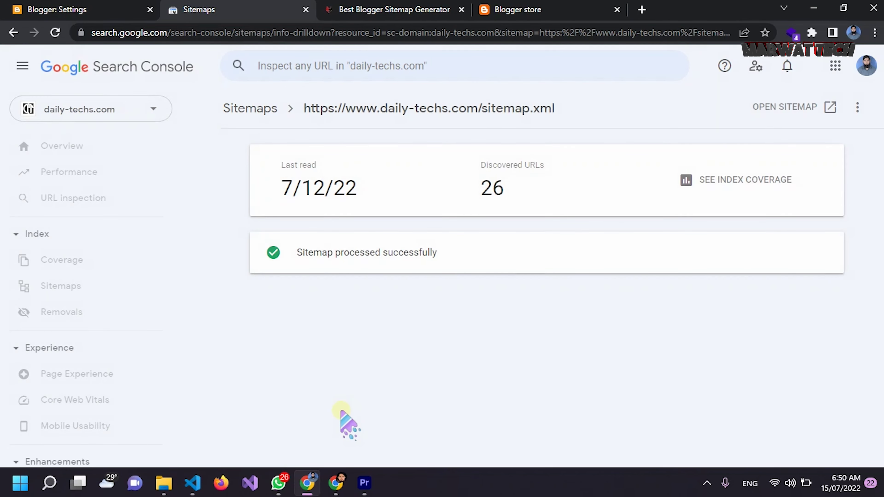
click(13, 33)
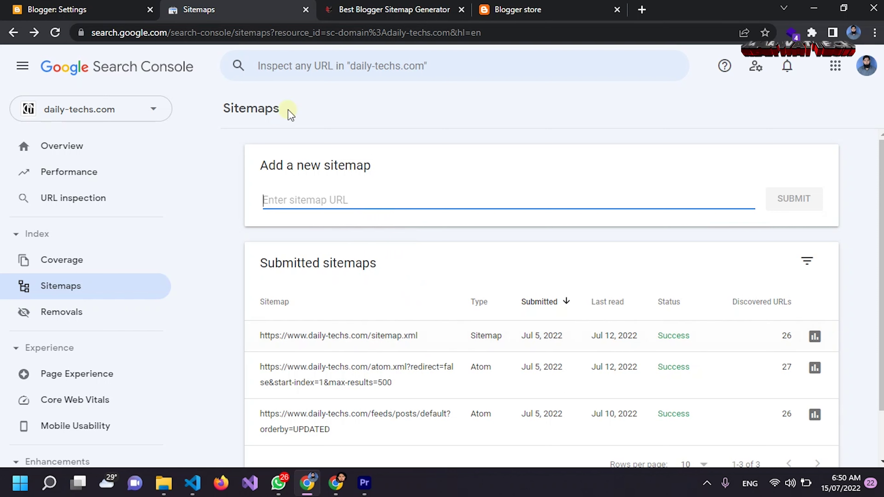
key(ctrl+v)
drag(387, 203, 322, 205)
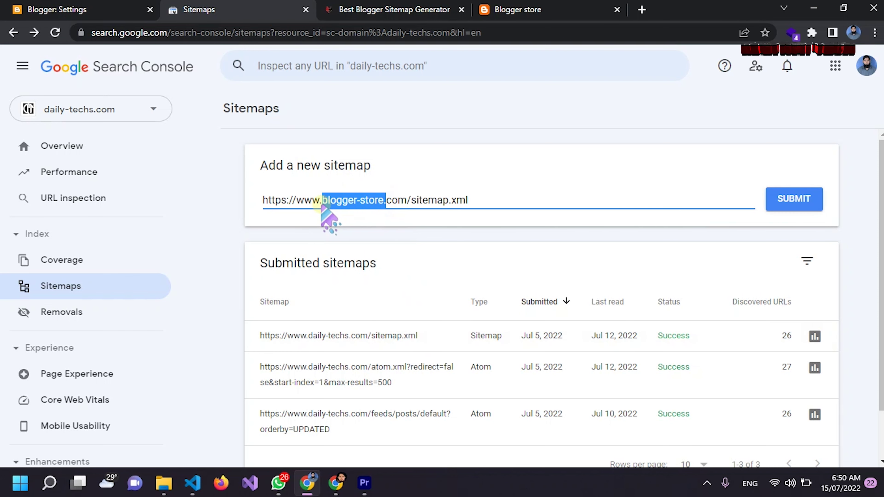
text(daily)
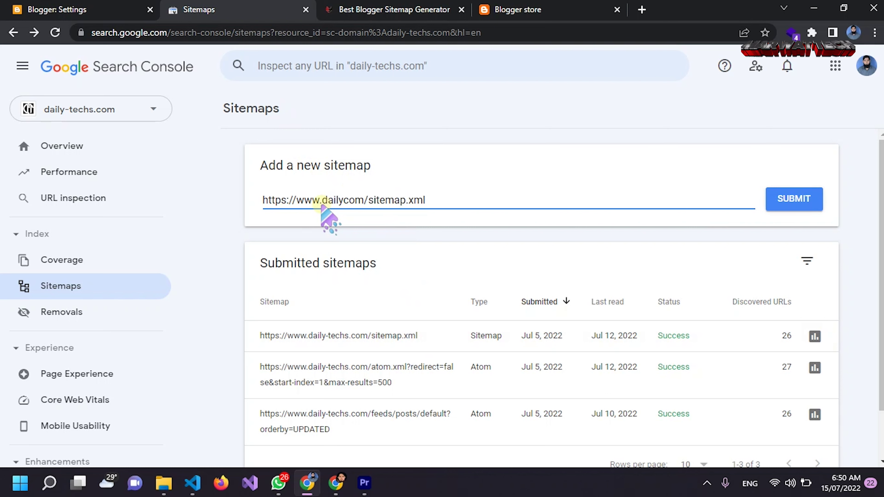
text(-techs.)
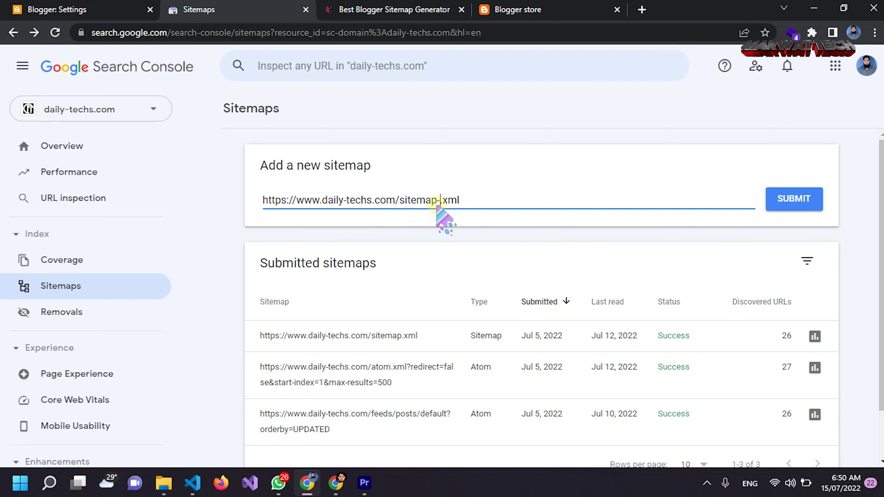
text(s)
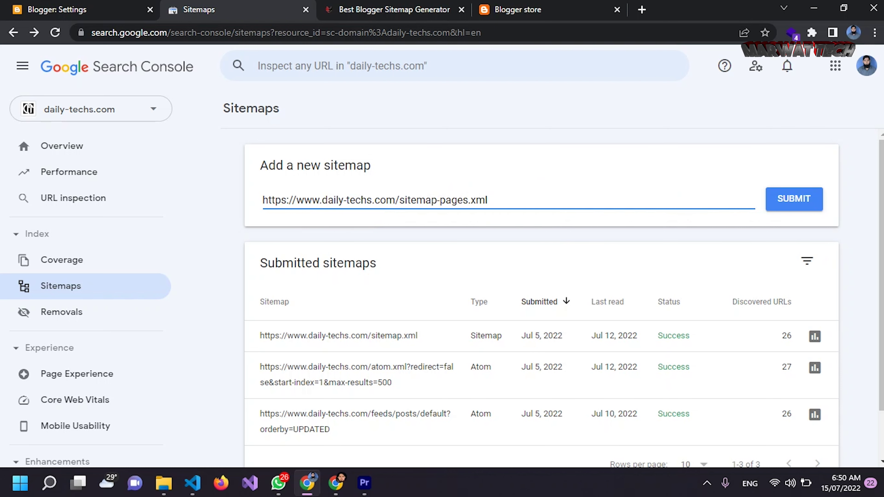
click(784, 207)
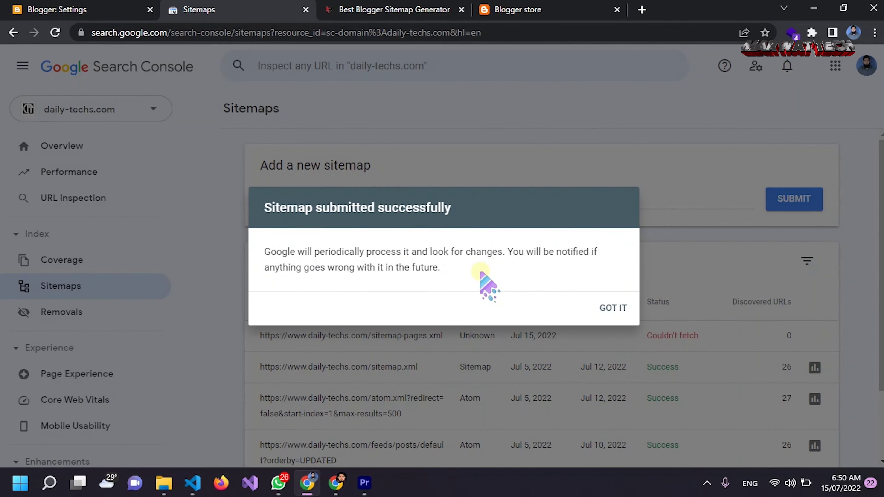
click(600, 300)
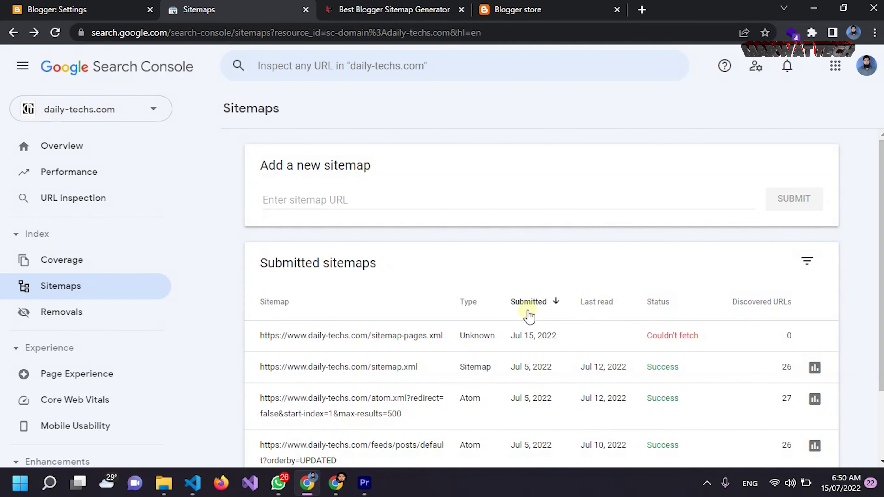
Step: Reload the Sitemaps report and check the status of the submitted daily-techs.com sitemaps
scroll(528, 316, down, 3)
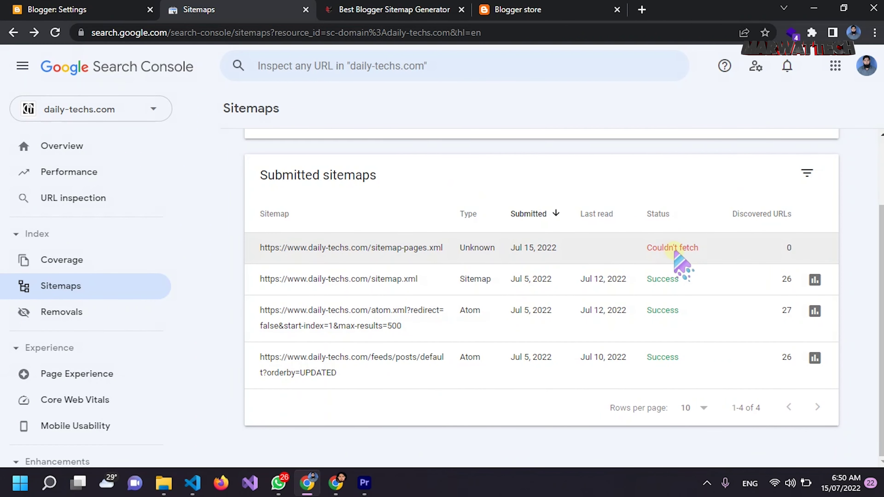
click(54, 37)
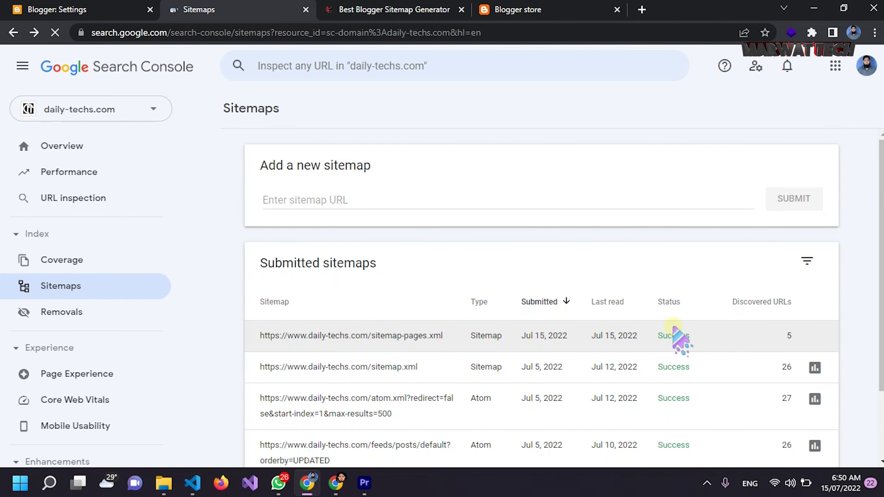
scroll(419, 349, down, 2)
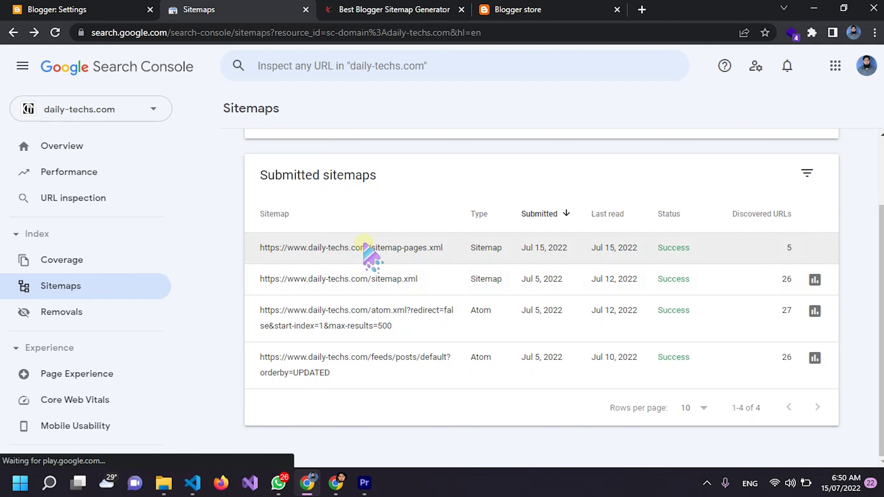
scroll(368, 254, up, 3)
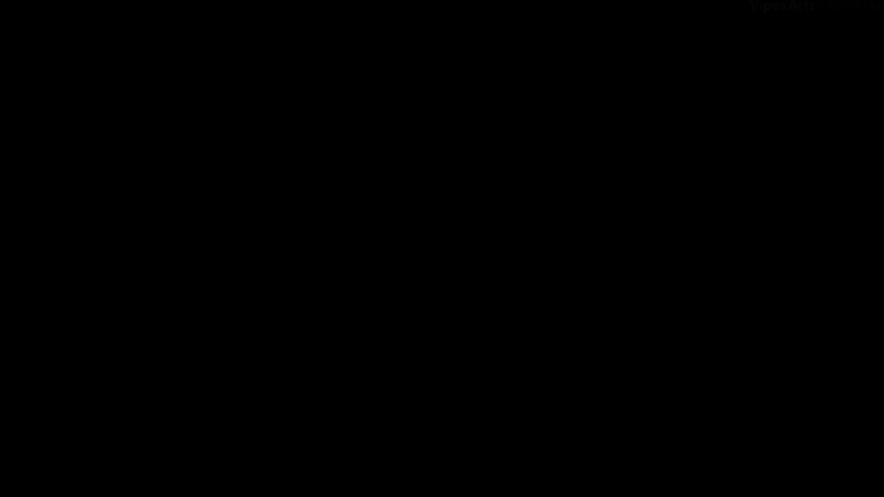